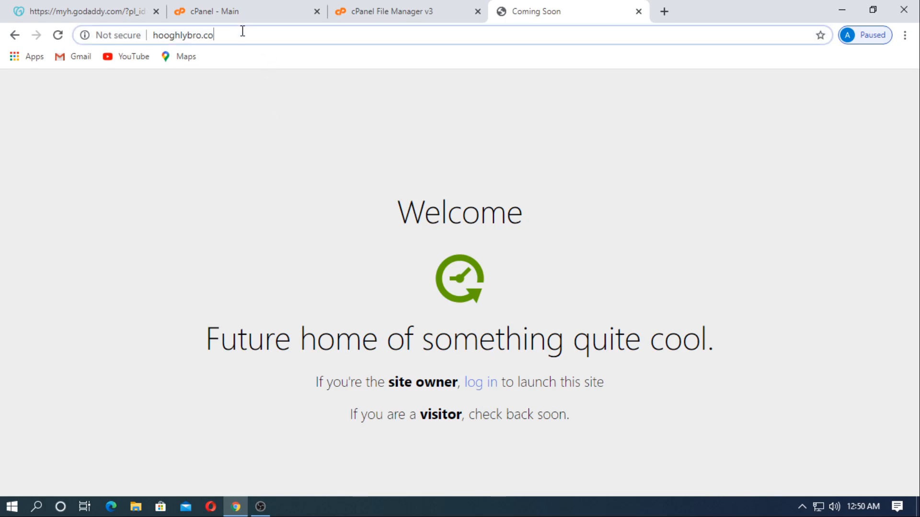
Step: Start a new web application in cPanel's Python app setup and set its Python version to 3.5.7
{"action": "left_click", "coordinate": [238, 15]}
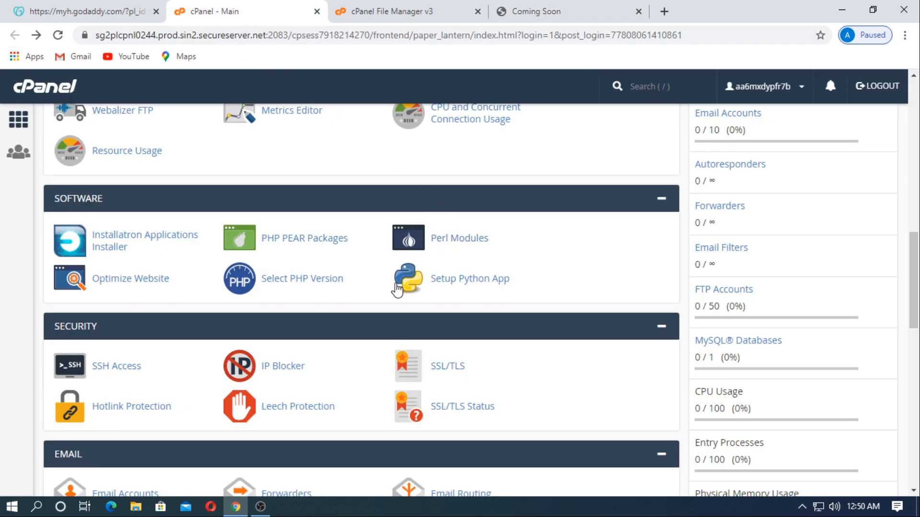
{"action": "left_click", "coordinate": [454, 289]}
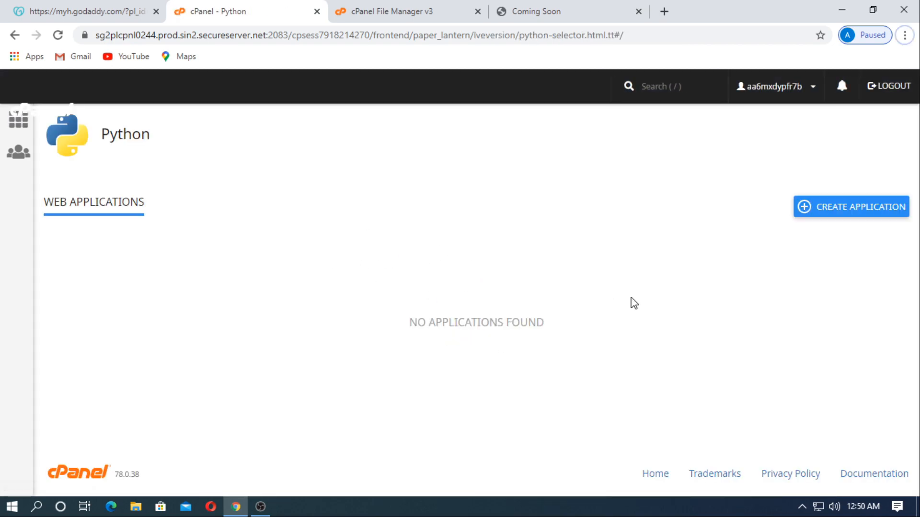
{"action": "left_click", "coordinate": [825, 214]}
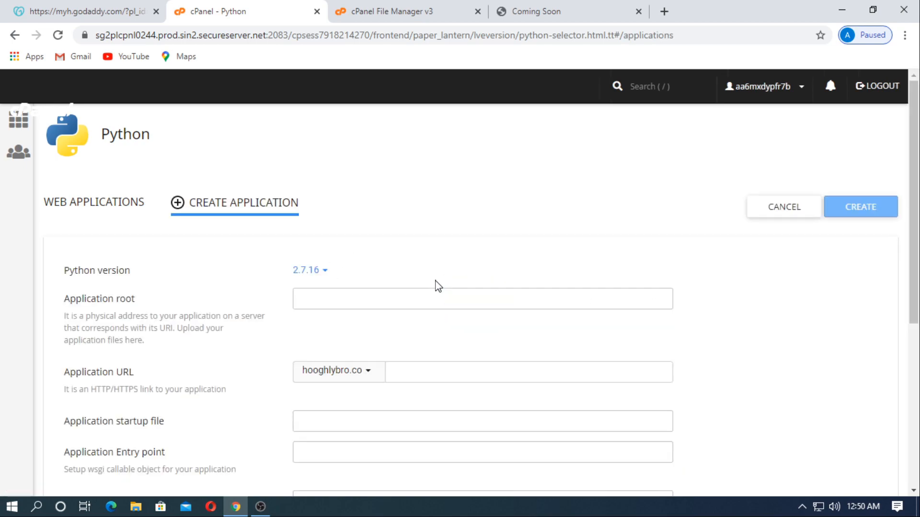
{"action": "left_click", "coordinate": [309, 272]}
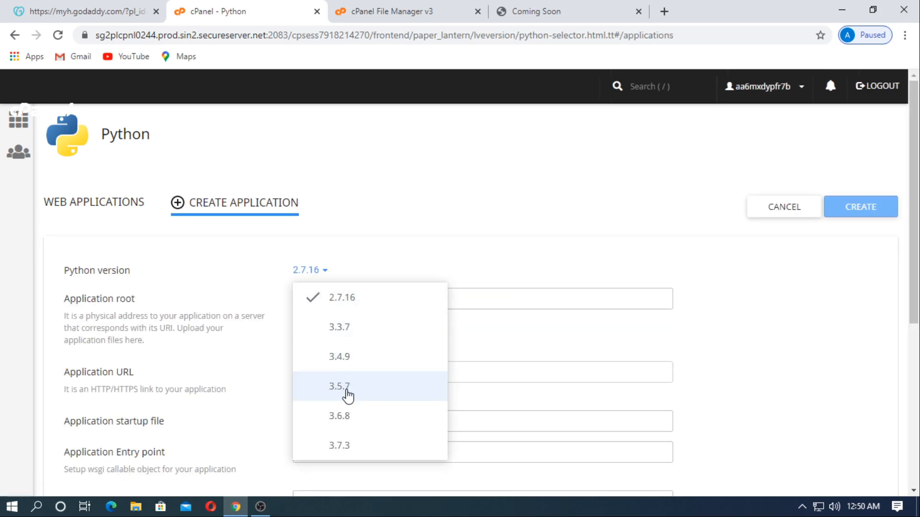
{"action": "left_click", "coordinate": [349, 393]}
Step: Set the new application's root to newweb
{"action": "scroll", "coordinate": [315, 335], "scroll_direction": "down", "scroll_amount": 1}
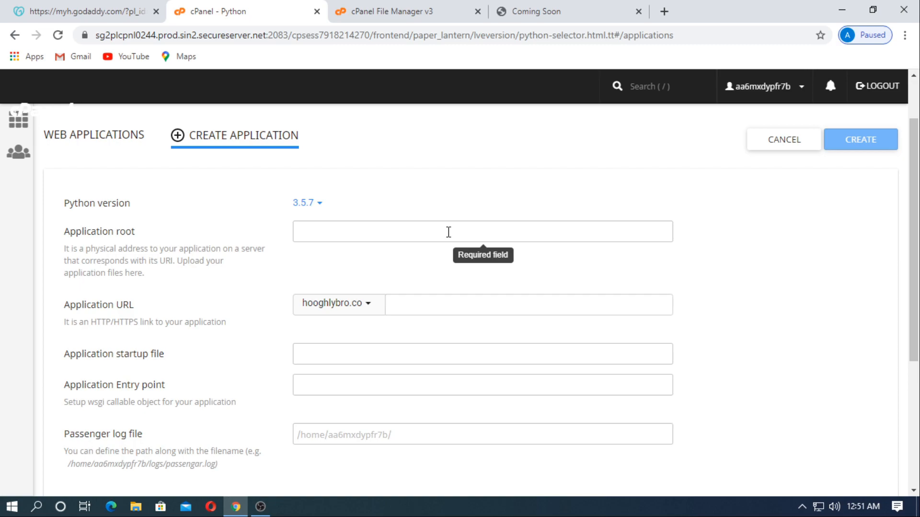
{"action": "type", "text": "b"}
{"action": "key", "text": "BackSpace"}
{"action": "type", "text": "newweb"}
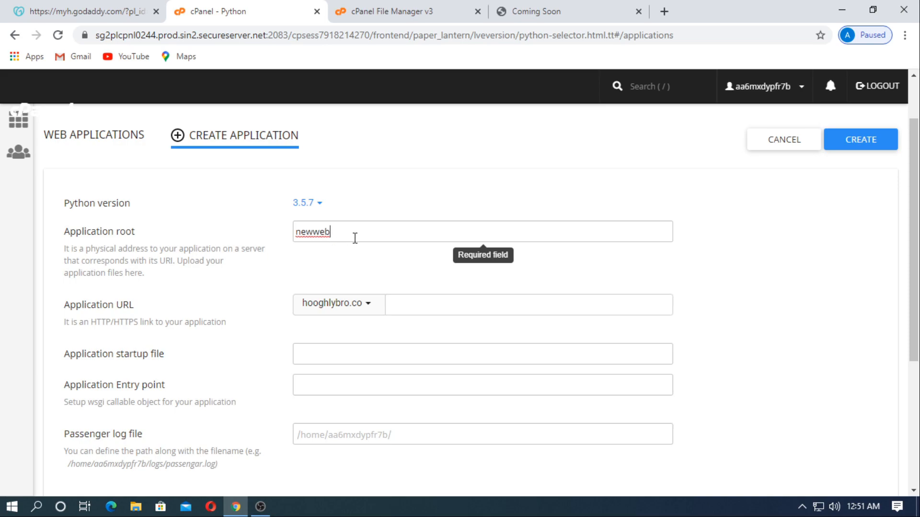
{"action": "double_click", "coordinate": [325, 235]}
{"action": "left_click", "coordinate": [341, 240]}
{"action": "scroll", "coordinate": [325, 306], "scroll_direction": "down", "scroll_amount": 3}
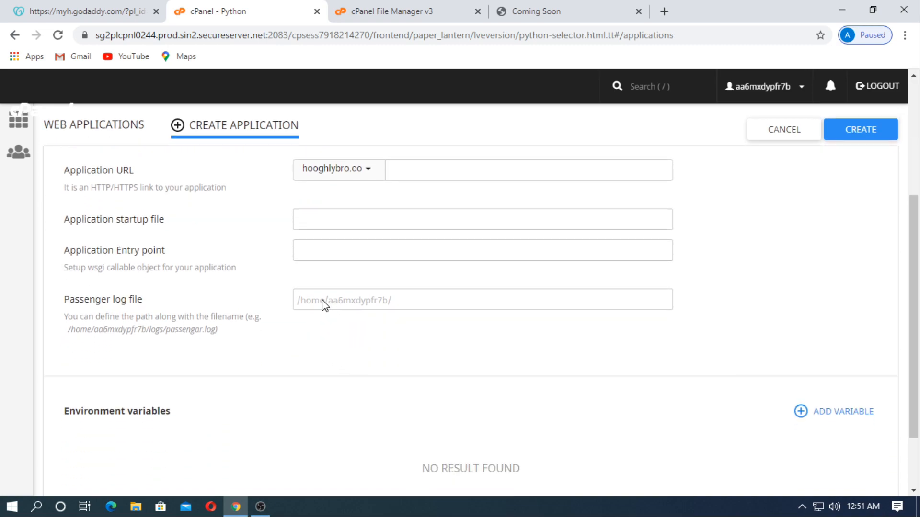
Step: Set the passenger log file to the suggested path "logs/passengar.log)" and create the application
{"action": "left_click", "coordinate": [428, 301]}
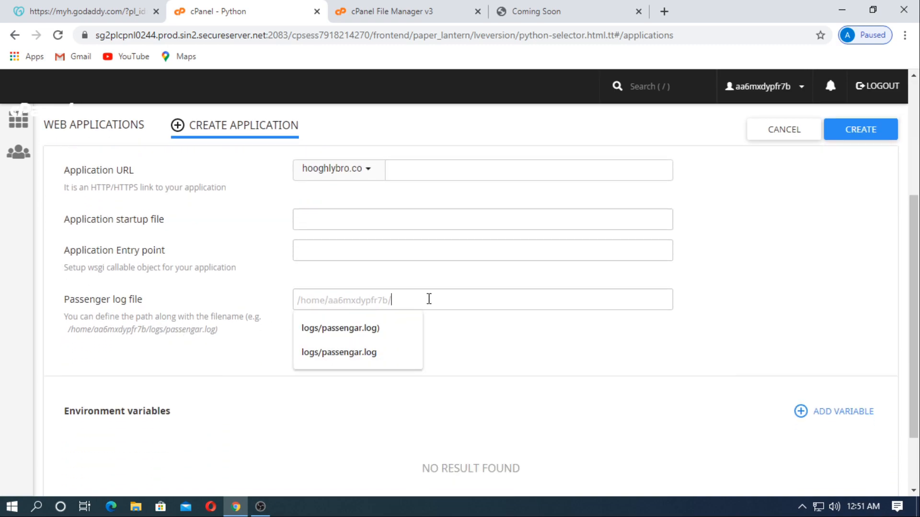
{"action": "left_click", "coordinate": [379, 332]}
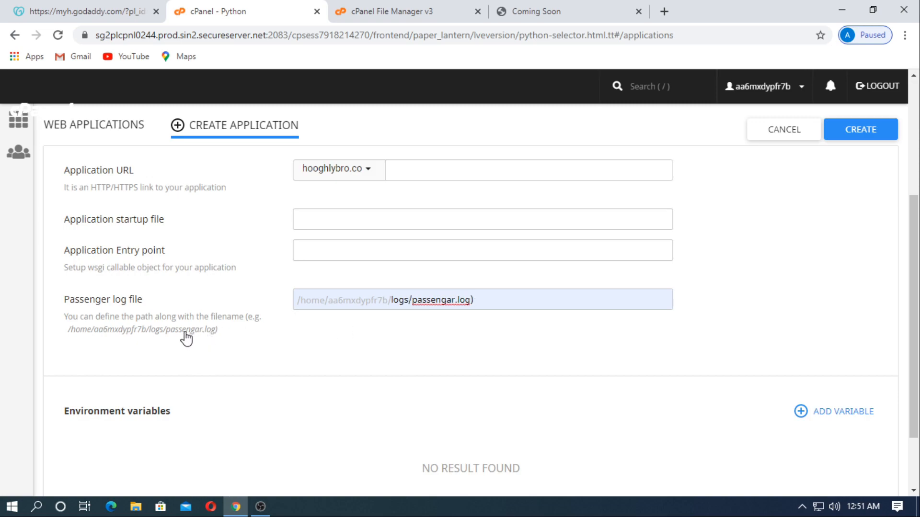
{"action": "left_click_drag", "start_coordinate": [486, 302], "coordinate": [552, 302]}
{"action": "left_click", "coordinate": [858, 130]}
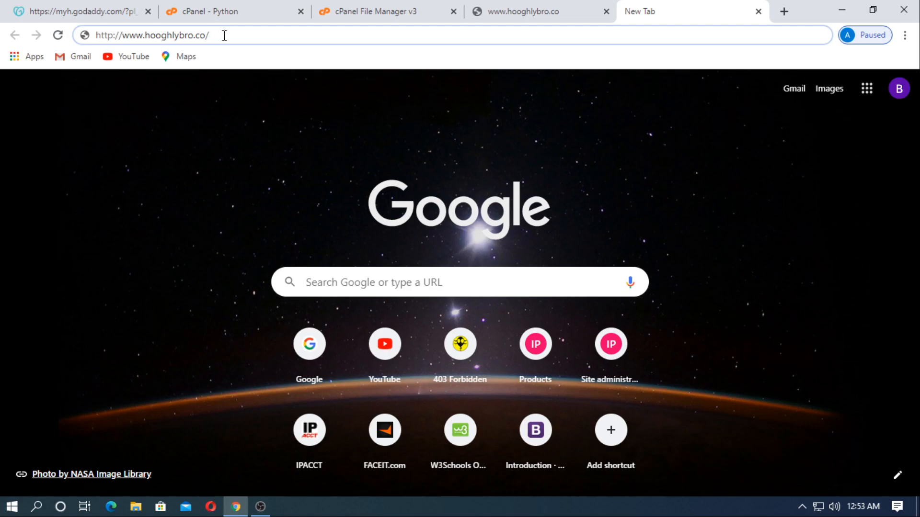
{"action": "key", "text": "Return"}
{"action": "left_click_drag", "start_coordinate": [64, 101], "coordinate": [25, 101]}
{"action": "left_click", "coordinate": [156, 177]}
Step: Copy the newweb application's virtual environment command and open the cPanel Terminal, accepting its warning
{"action": "key", "text": "ctrl+2"}
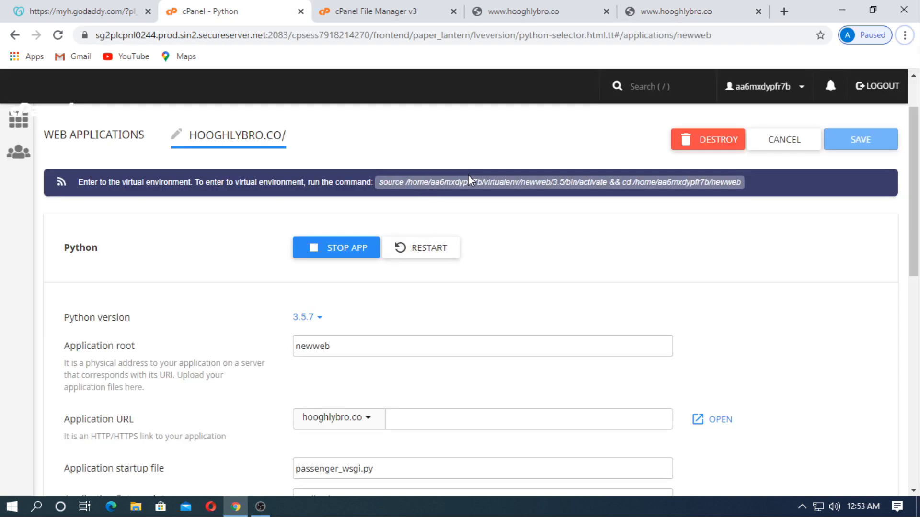
{"action": "left_click", "coordinate": [472, 182]}
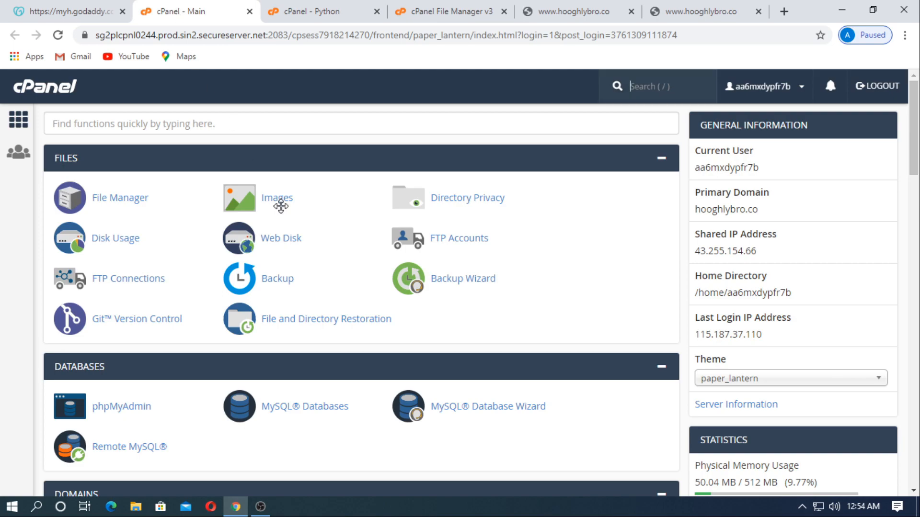
{"action": "scroll", "coordinate": [426, 295], "scroll_direction": "down", "scroll_amount": 10}
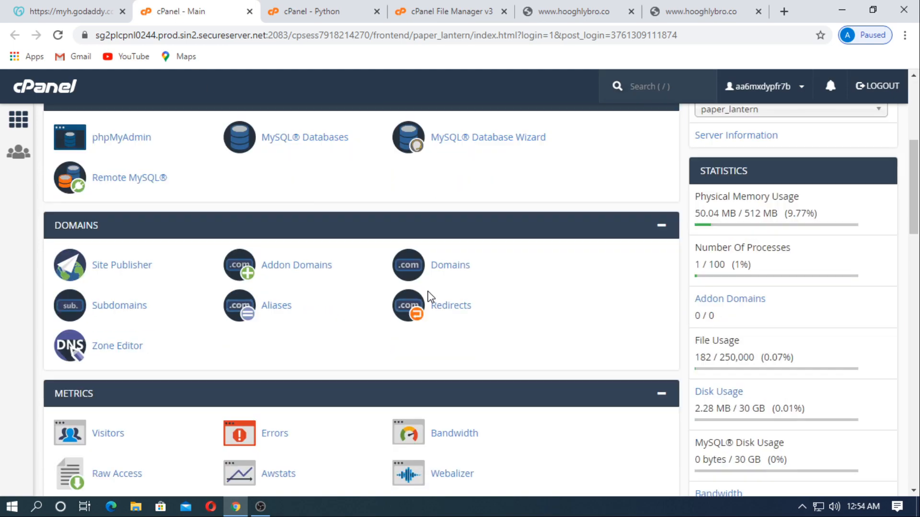
{"action": "scroll", "coordinate": [424, 292], "scroll_direction": "down", "scroll_amount": 15}
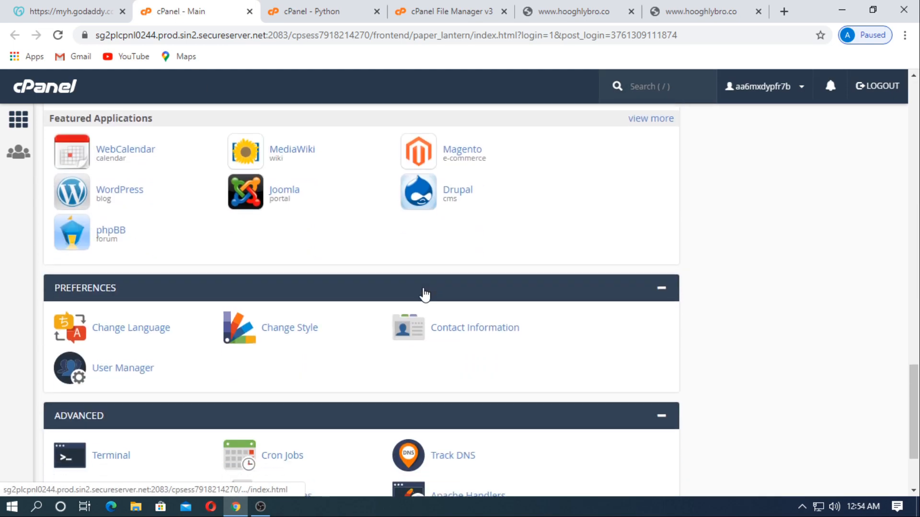
{"action": "left_click", "coordinate": [110, 341]}
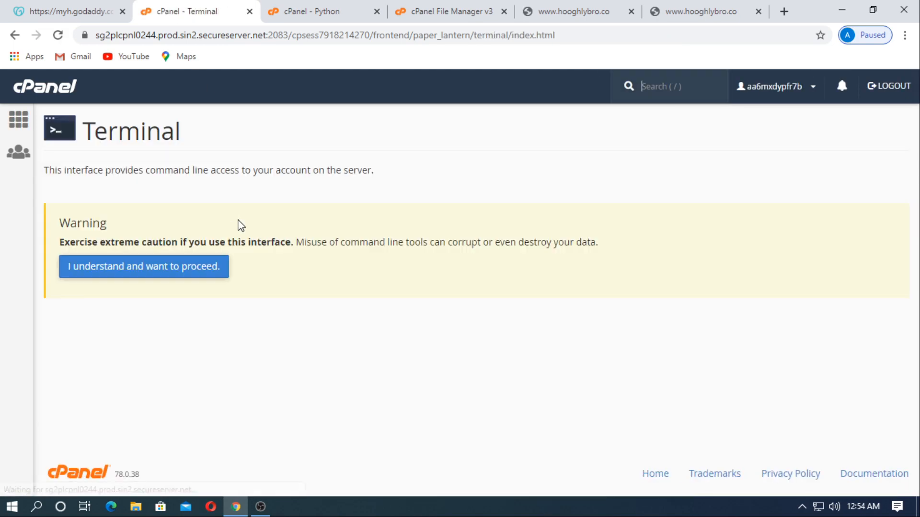
{"action": "left_click", "coordinate": [177, 276]}
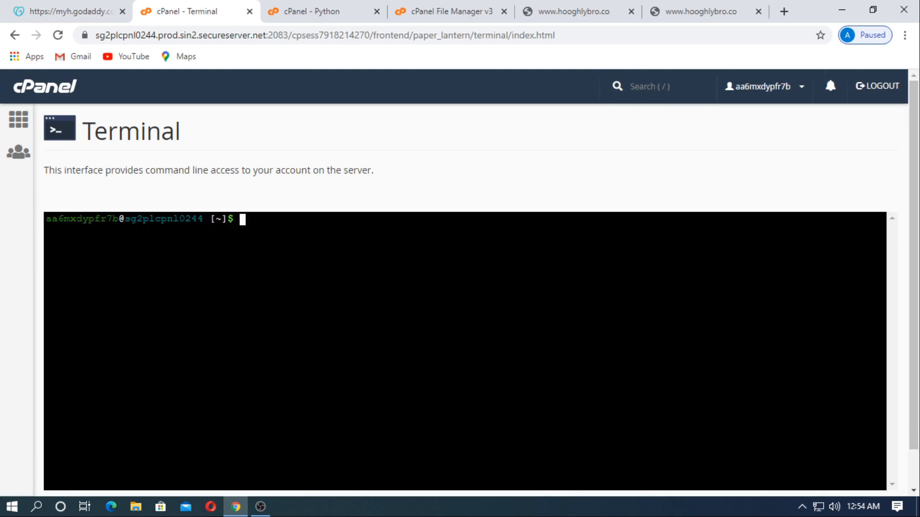
Step: Run the copied command in the terminal to activate the newweb virtual environment and enter its folder
{"action": "right_click", "coordinate": [275, 241]}
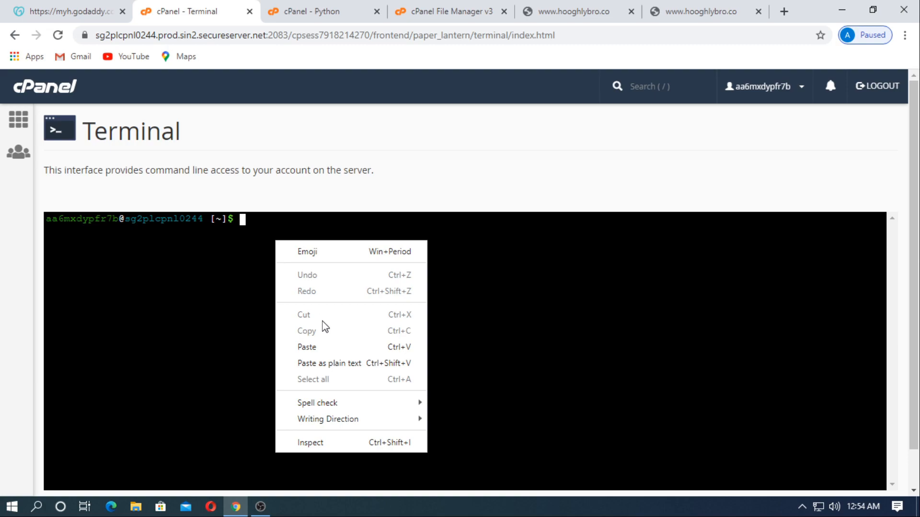
{"action": "left_click", "coordinate": [333, 346]}
{"action": "key", "text": "Return"}
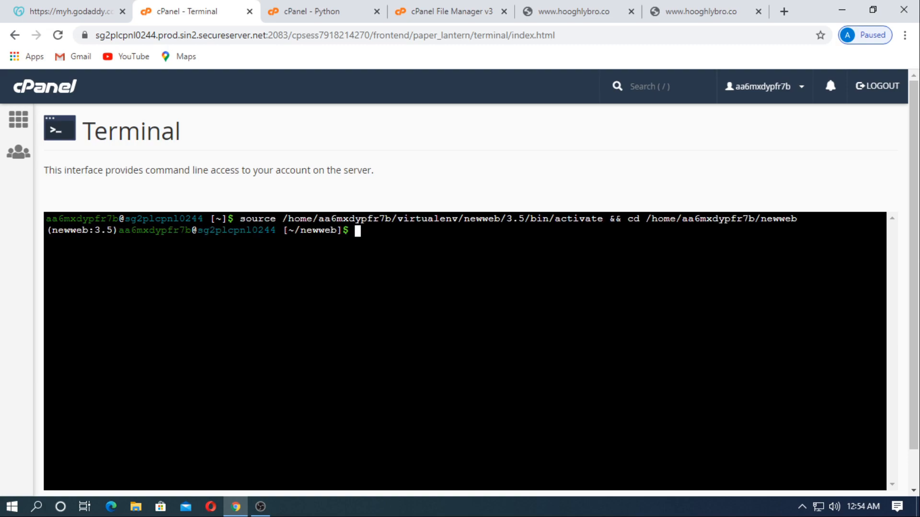
Step: Install Django in the virtual environment with "pip install django" and clear the stray characters at the prompt
{"action": "type", "text": "pip install django"}
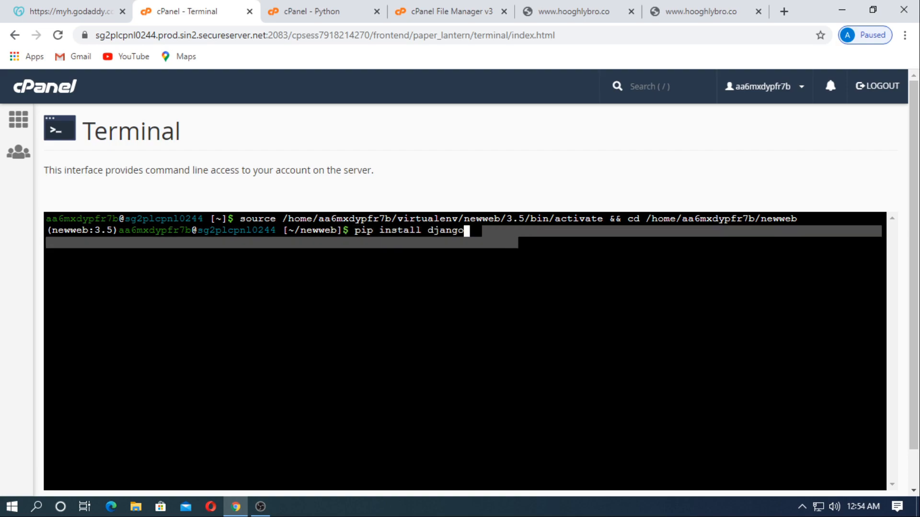
{"action": "key", "text": "Return"}
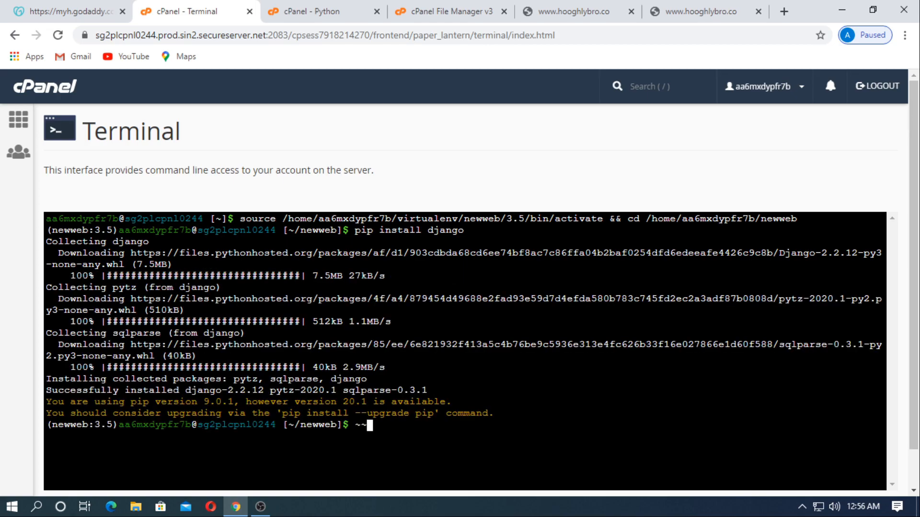
{"action": "left_click_drag", "start_coordinate": [391, 427], "coordinate": [435, 447]}
{"action": "left_click", "coordinate": [433, 443]}
{"action": "key", "text": "BackSpace"}
Step: Open the newweb folder from the home directory in File Manager and examine its contents
{"action": "left_click", "coordinate": [270, 7]}
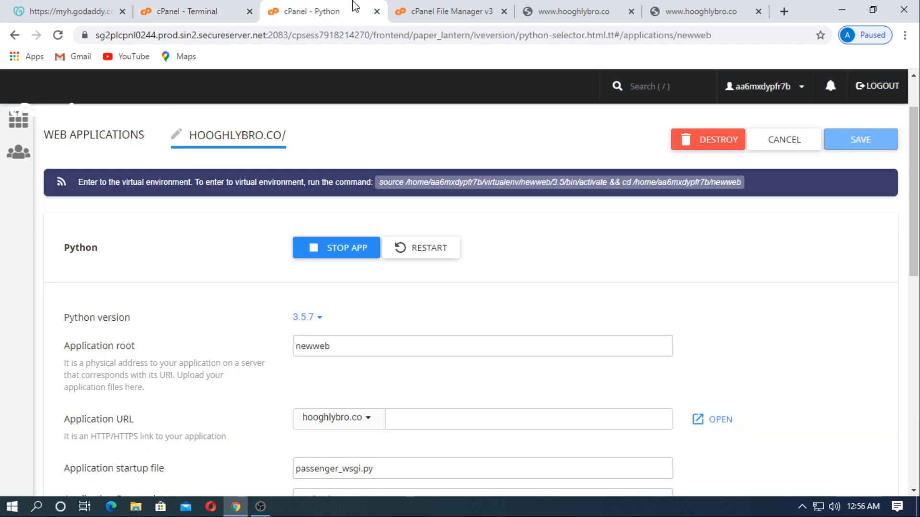
{"action": "left_click", "coordinate": [407, 9]}
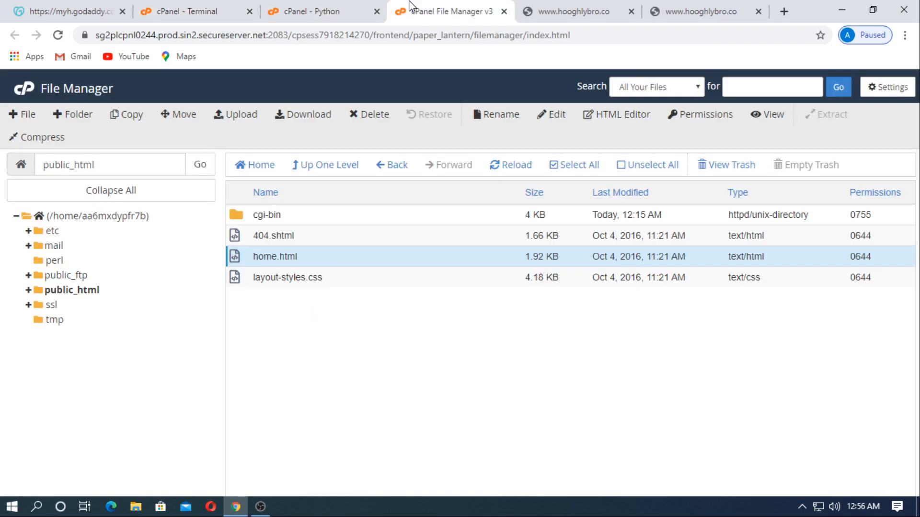
{"action": "left_click", "coordinate": [92, 214]}
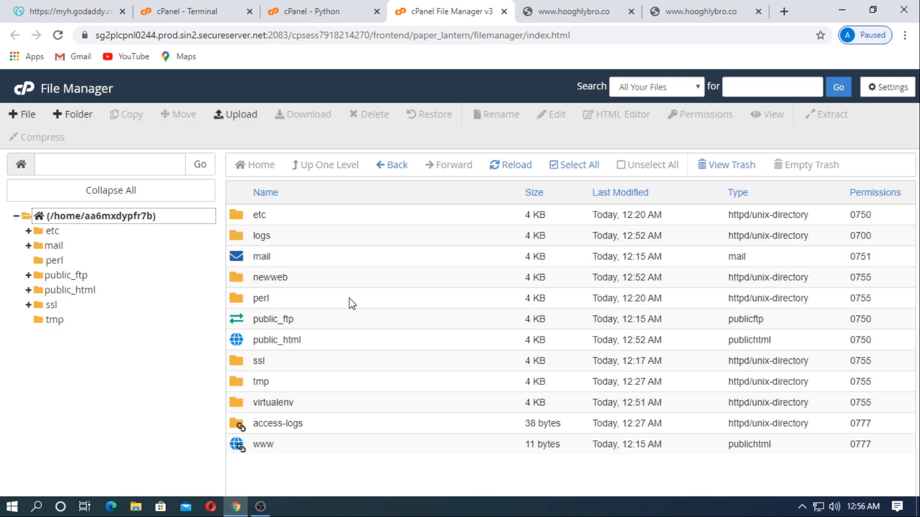
{"action": "left_click", "coordinate": [302, 284]}
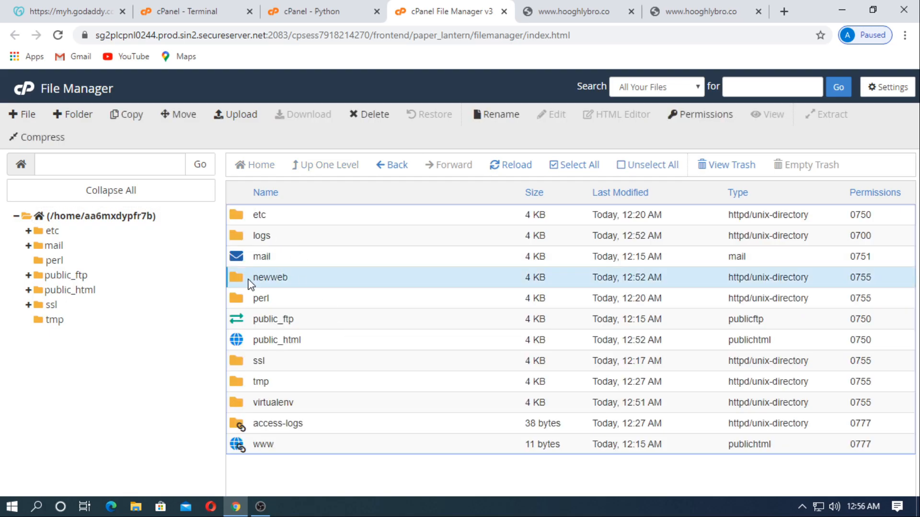
{"action": "double_click", "coordinate": [302, 282]}
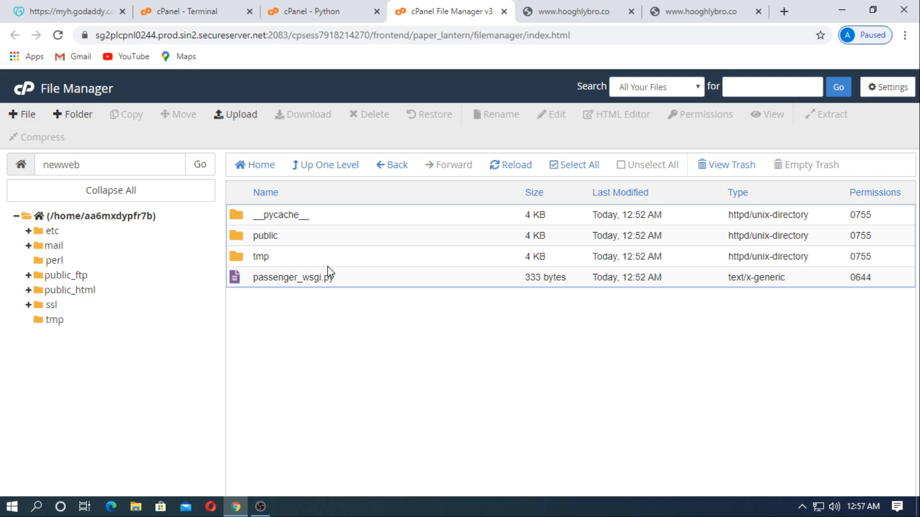
{"action": "left_click", "coordinate": [372, 283]}
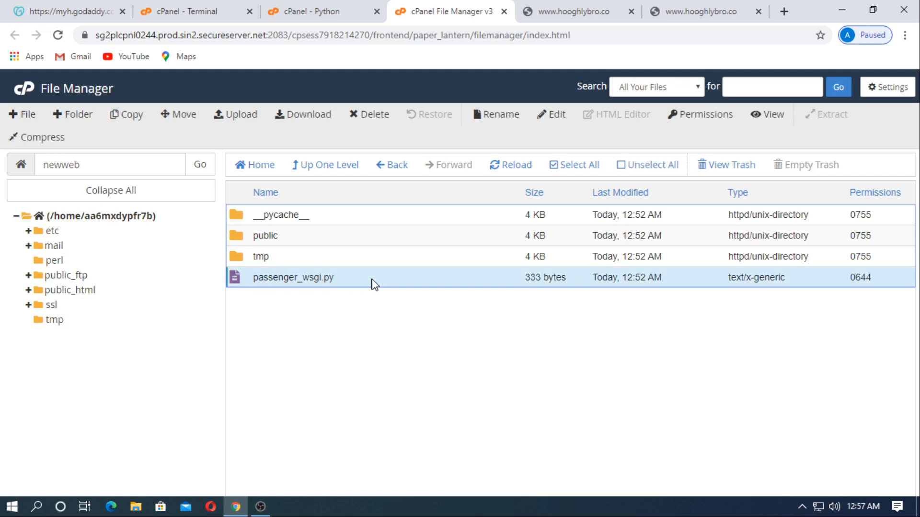
{"action": "left_click", "coordinate": [306, 239]}
Step: Create a Django project in the newweb folder by running "django-admin startproject project ." in the terminal
{"action": "left_click", "coordinate": [216, 8]}
{"action": "type", "text": "dj"}
{"action": "type", "text": "ango"}
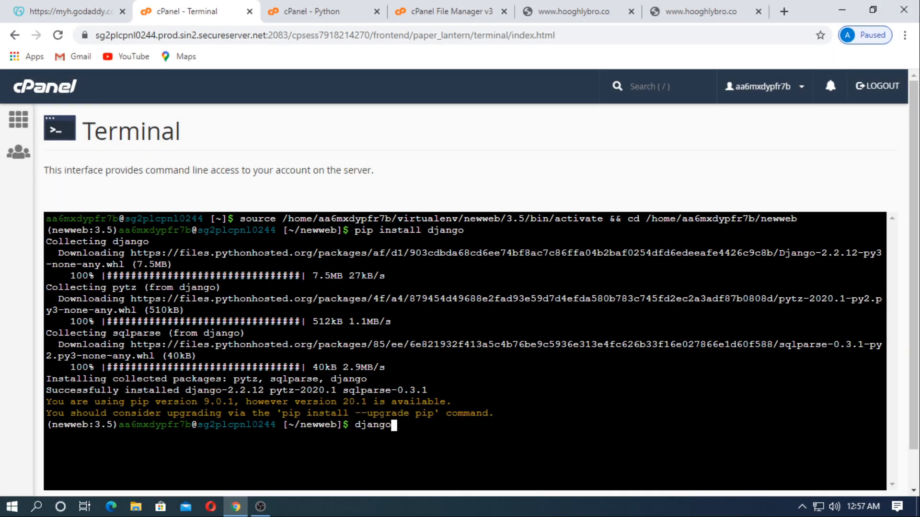
{"action": "type", "text": "-admin startproject"}
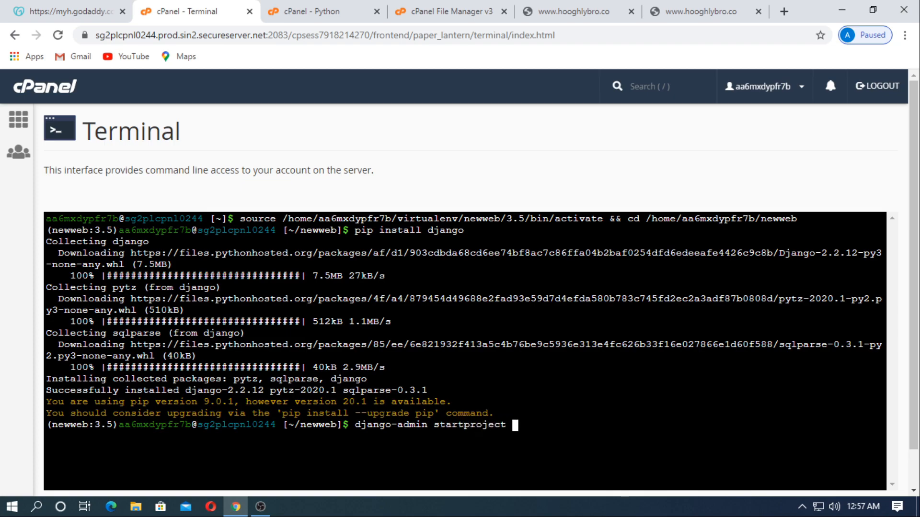
{"action": "type", "text": " project ."}
{"action": "mouse_move", "coordinate": [585, 426]}
{"action": "left_mouse_down"}
{"action": "mouse_move", "coordinate": [350, 425]}
{"action": "mouse_move", "coordinate": [602, 426]}
{"action": "left_mouse_up"}
{"action": "left_click", "coordinate": [602, 425]}
{"action": "key", "text": "Return"}
Step: Refresh the newweb folder listing in File Manager and examine the files inside the project folder
{"action": "left_click", "coordinate": [311, 11]}
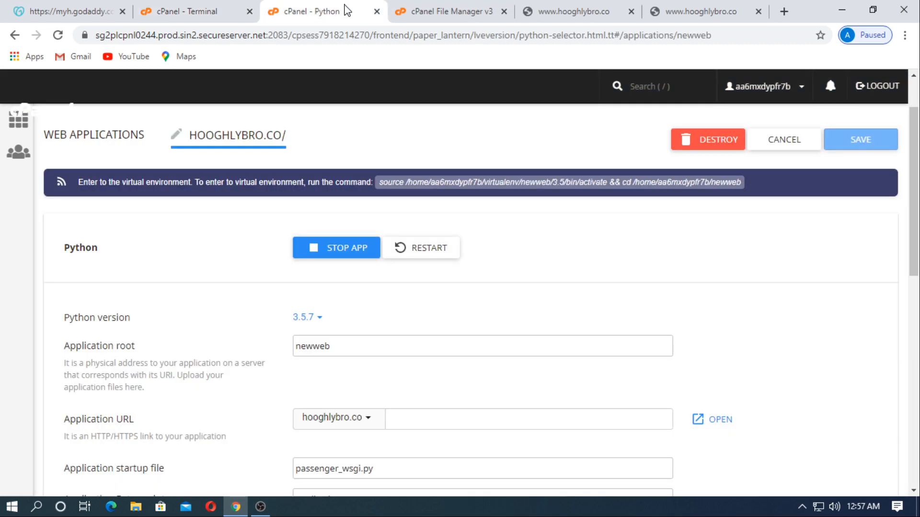
{"action": "left_click", "coordinate": [447, 10]}
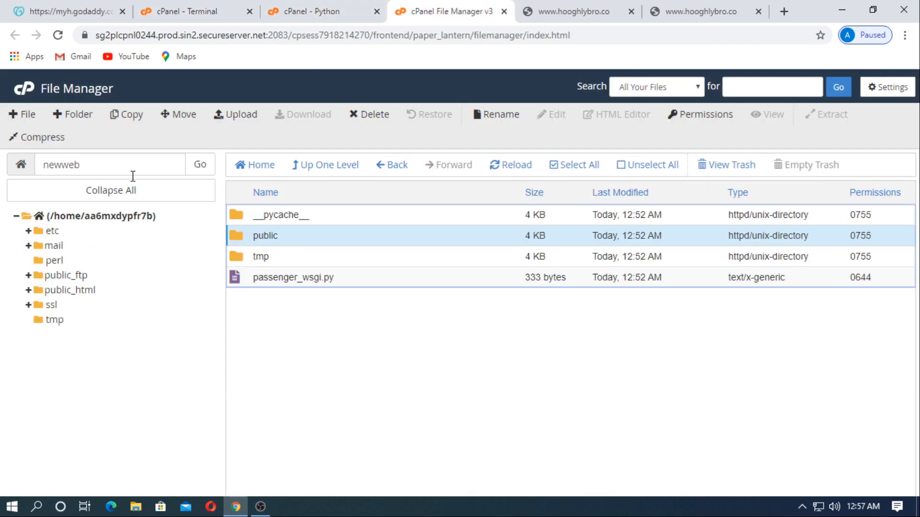
{"action": "left_click", "coordinate": [511, 164]}
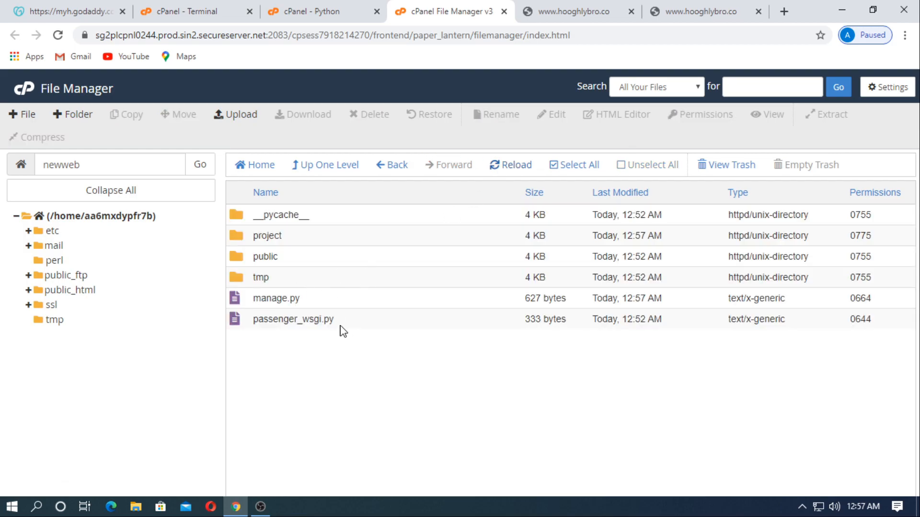
{"action": "left_click", "coordinate": [297, 240]}
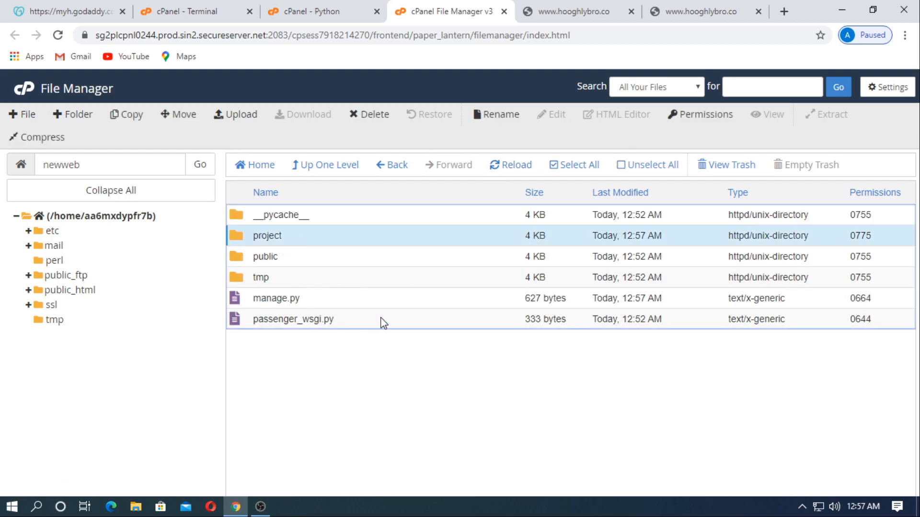
{"action": "left_click", "coordinate": [381, 320]}
{"action": "double_click", "coordinate": [308, 239]}
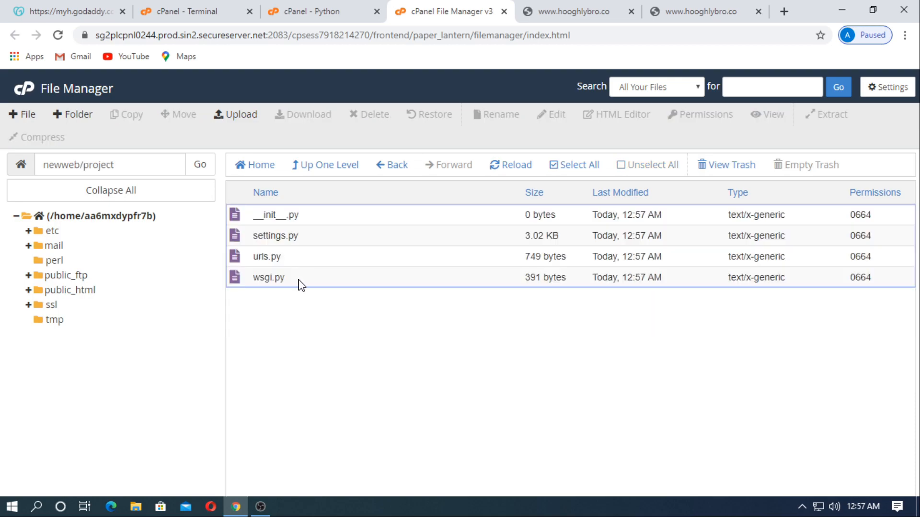
{"action": "left_click", "coordinate": [300, 284]}
Step: Go back up to the newweb folder and open passenger_wsgi.py for editing
{"action": "left_click", "coordinate": [318, 164]}
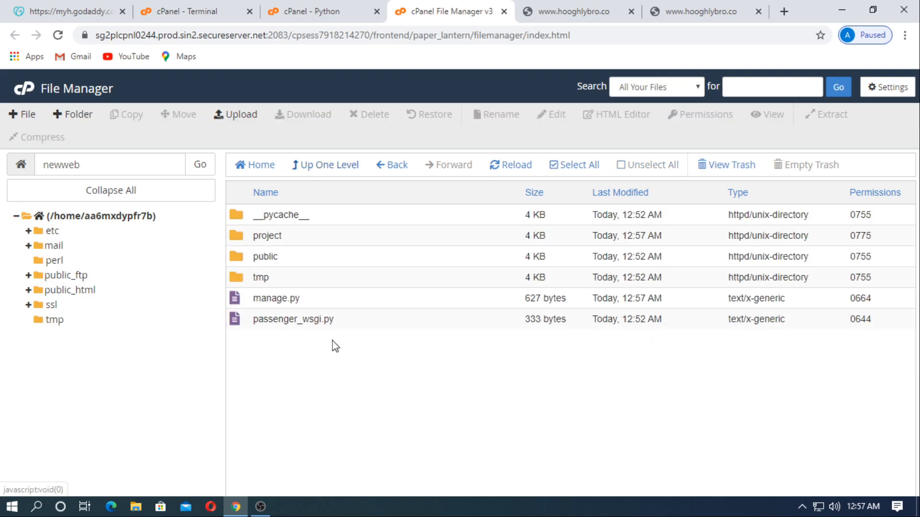
{"action": "right_click", "coordinate": [369, 320]}
{"action": "left_click", "coordinate": [419, 357]}
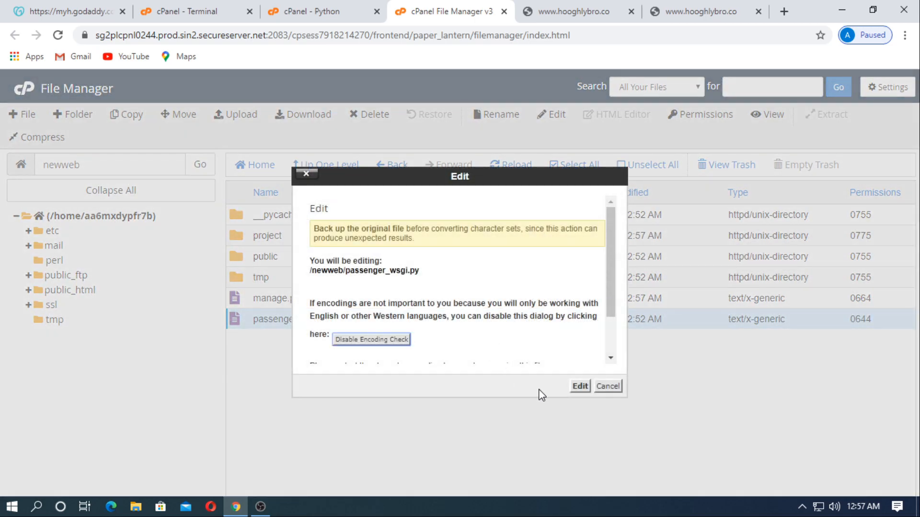
{"action": "left_click", "coordinate": [580, 386]}
Step: Replace the whole content of passenger_wsgi.py with "from project.wsgi import application" and save the file
{"action": "left_click_drag", "start_coordinate": [249, 273], "coordinate": [16, 136]}
{"action": "key", "text": "BackSpace"}
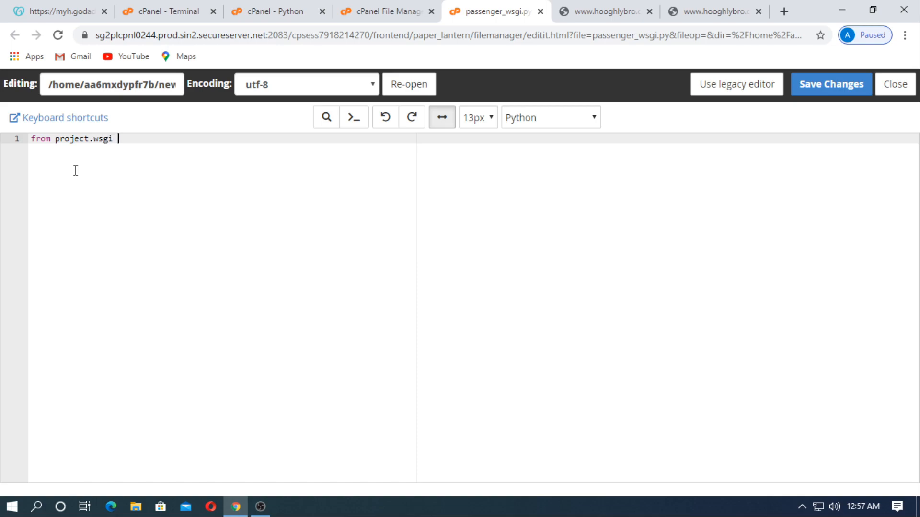
{"action": "type", "text": "from project.wsgi import application"}
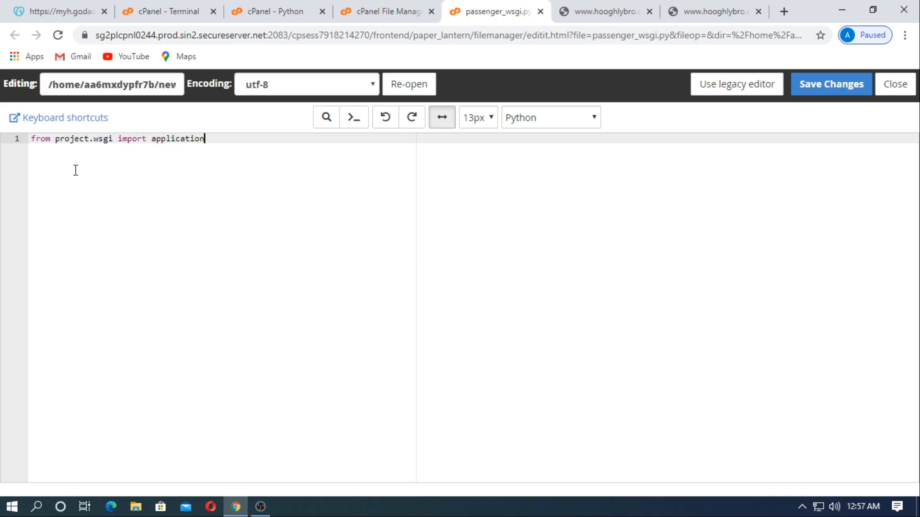
{"action": "key", "text": "ctrl+plus"}
{"action": "key", "text": "ctrl+plus"}
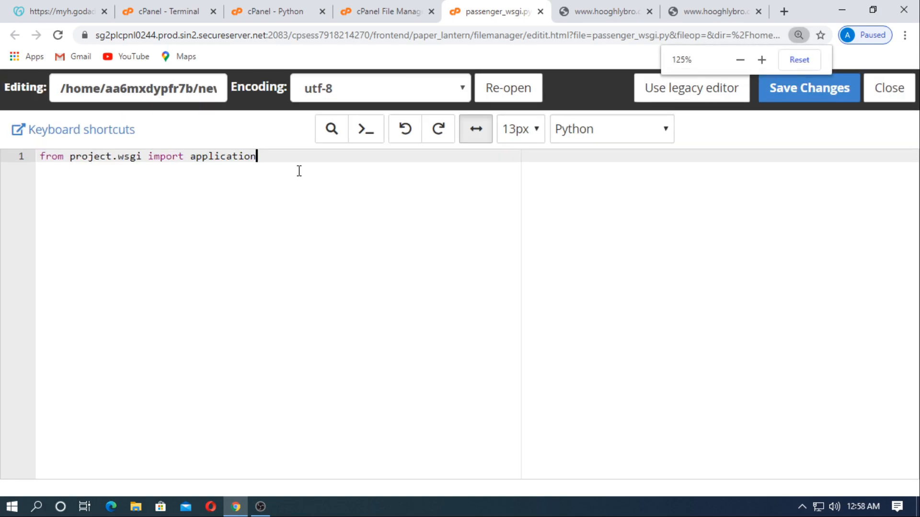
{"action": "mouse_move", "coordinate": [15, 164]}
{"action": "left_mouse_down"}
{"action": "mouse_move", "coordinate": [62, 152]}
{"action": "mouse_move", "coordinate": [304, 160]}
{"action": "mouse_move", "coordinate": [21, 156]}
{"action": "left_mouse_up"}
{"action": "left_click", "coordinate": [233, 229]}
{"action": "left_click", "coordinate": [817, 91]}
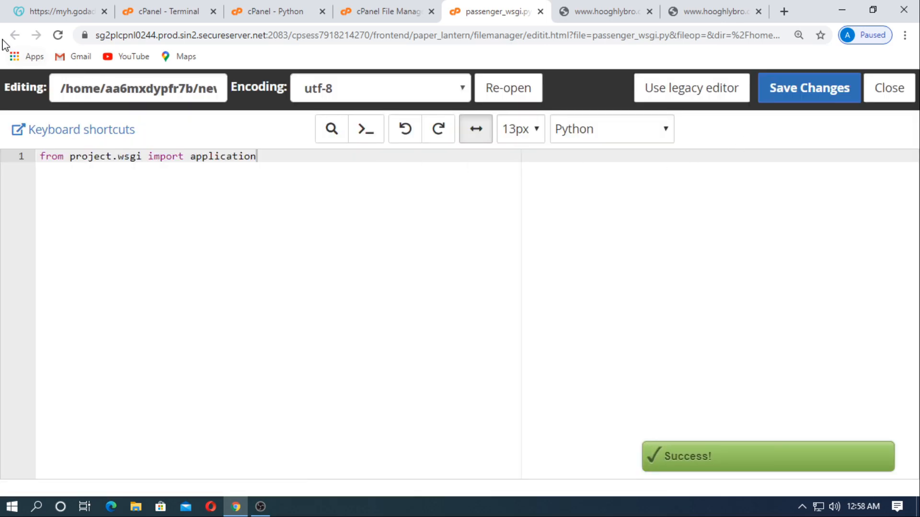
Step: Return to File Manager and open settings.py from the newweb/project folder for editing
{"action": "left_click", "coordinate": [398, 11]}
{"action": "key", "text": "ctrl+minus"}
{"action": "key", "text": "ctrl+minus"}
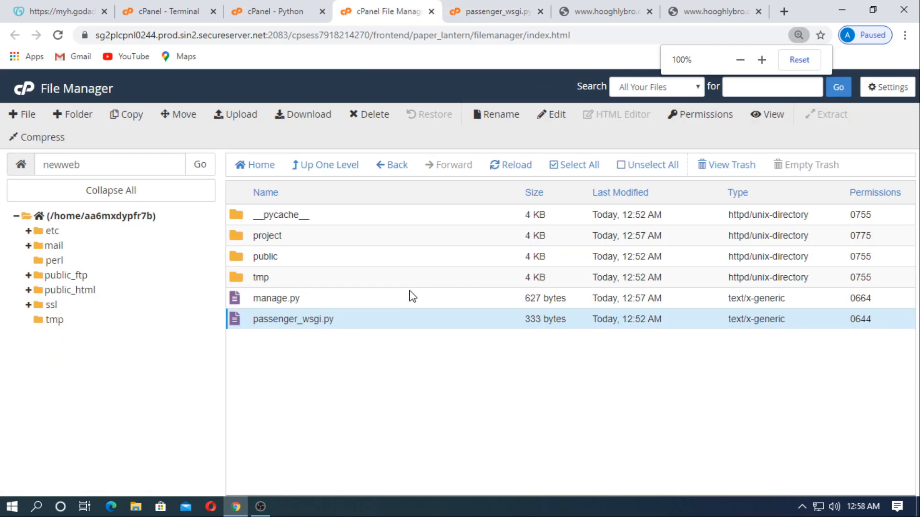
{"action": "double_click", "coordinate": [325, 236]}
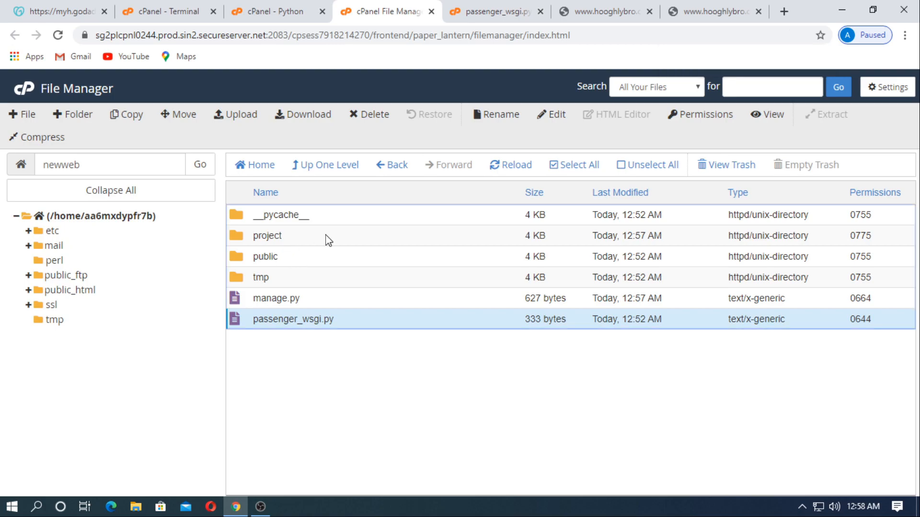
{"action": "right_click", "coordinate": [314, 240]}
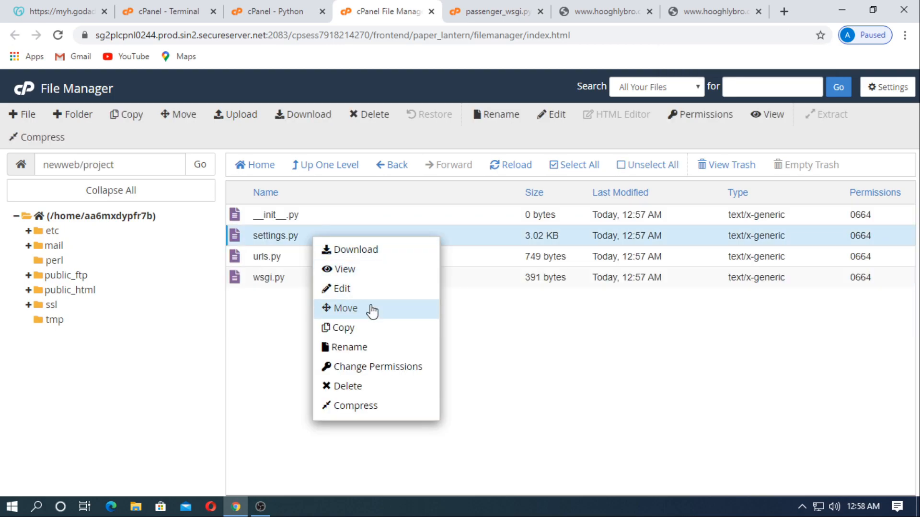
{"action": "left_click", "coordinate": [372, 289]}
{"action": "left_click", "coordinate": [580, 387]}
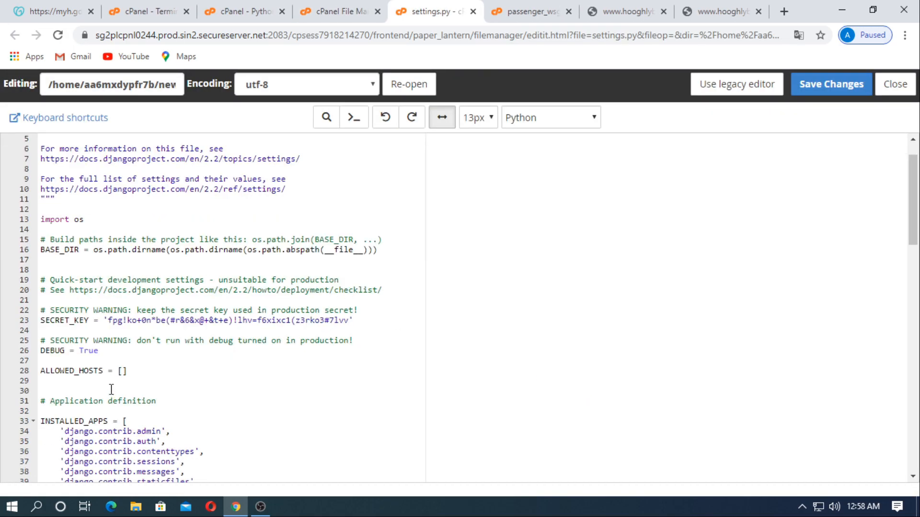
Step: Locate ALLOWED_HOSTS in settings.py and place the cursor inside its empty brackets
{"action": "key", "text": "ctrl+plus"}
{"action": "key", "text": "ctrl+plus"}
{"action": "scroll", "coordinate": [170, 382], "scroll_direction": "down", "scroll_amount": 5}
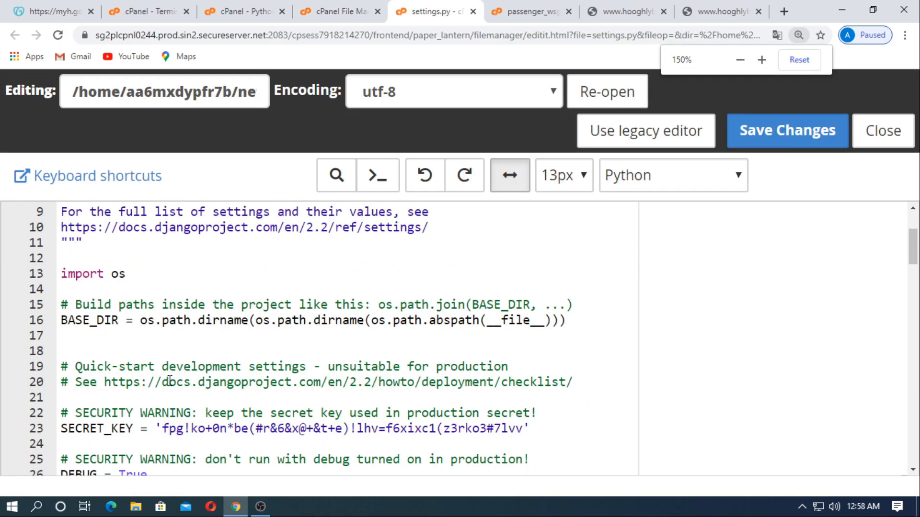
{"action": "left_click_drag", "start_coordinate": [190, 325], "coordinate": [104, 326]}
{"action": "left_click_drag", "start_coordinate": [224, 334], "coordinate": [211, 337]}
{"action": "left_click", "coordinate": [184, 325]}
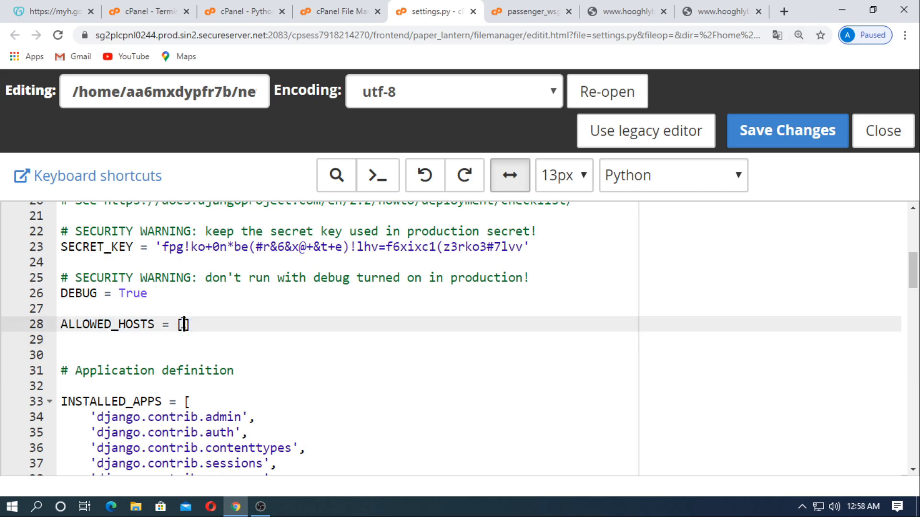
Step: Copy the website address from the open hooghlybro.co page and return to settings.py
{"action": "left_click", "coordinate": [720, 11]}
{"action": "left_click_drag", "start_coordinate": [213, 35], "coordinate": [149, 35]}
{"action": "key", "text": "ctrl+c"}
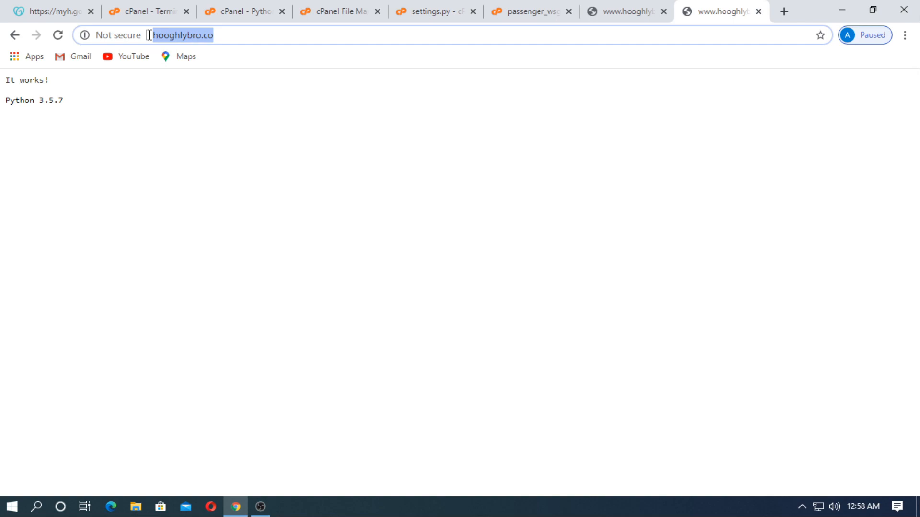
{"action": "key", "text": "ctrl+Page_Up"}
{"action": "key", "text": "ctrl+Page_Up"}
{"action": "key", "text": "ctrl+Page_Up"}
{"action": "key", "text": "ctrl+Page_Up"}
{"action": "key", "text": "ctrl+Page_Up"}
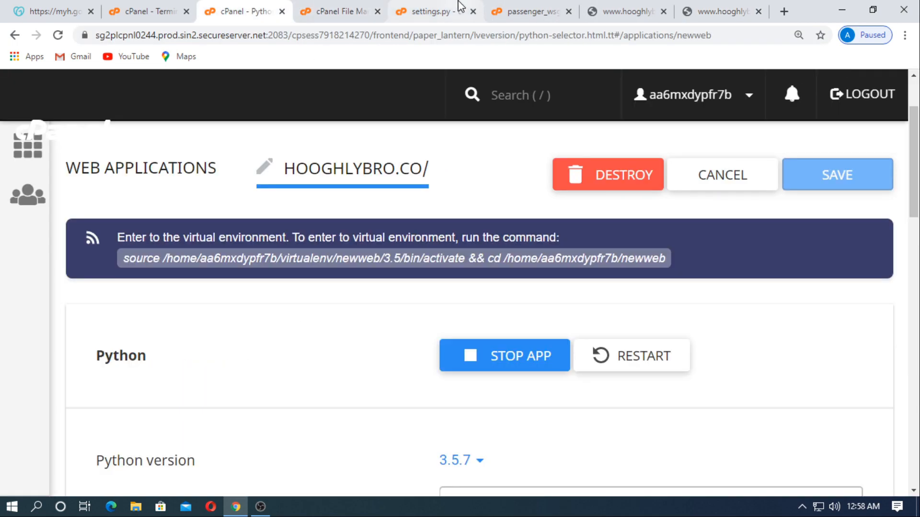
{"action": "left_click", "coordinate": [459, 4]}
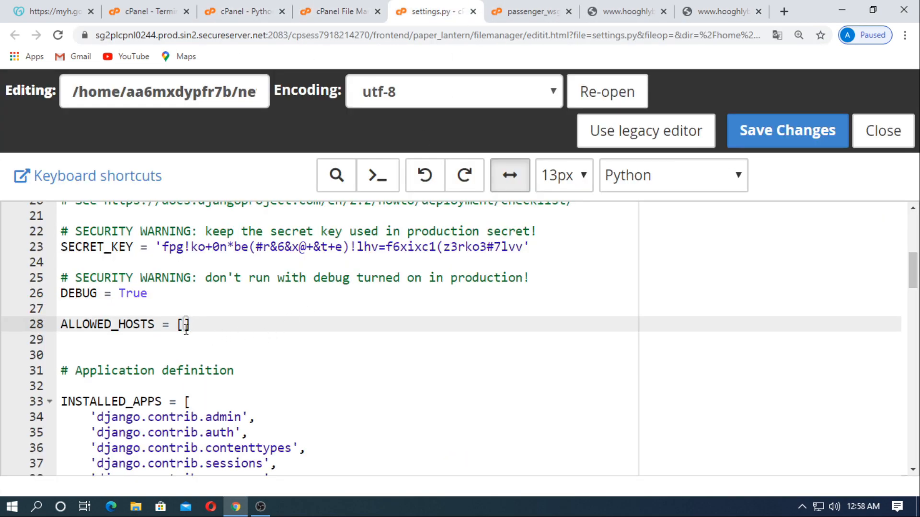
{"action": "key", "text": "ctrl+v"}
{"action": "key", "text": "BackSpace"}
{"action": "key", "text": "BackSpace"}
{"action": "key", "text": "BackSpace"}
{"action": "key", "text": "BackSpace"}
{"action": "key", "text": "BackSpace"}
{"action": "key", "text": "BackSpace"}
{"action": "key", "text": "BackSpace"}
{"action": "key", "text": "BackSpace"}
{"action": "key", "text": "BackSpace"}
{"action": "key", "text": "BackSpace"}
{"action": "key", "text": "BackSpace"}
{"action": "key", "text": "BackSpace"}
{"action": "key", "text": "BackSpace"}
{"action": "key", "text": "BackSpace"}
{"action": "key", "text": "BackSpace"}
{"action": "key", "text": "BackSpace"}
{"action": "key", "text": "BackSpace"}
{"action": "key", "text": "BackSpace"}
{"action": "key", "text": "BackSpace"}
{"action": "key", "text": "BackSpace"}
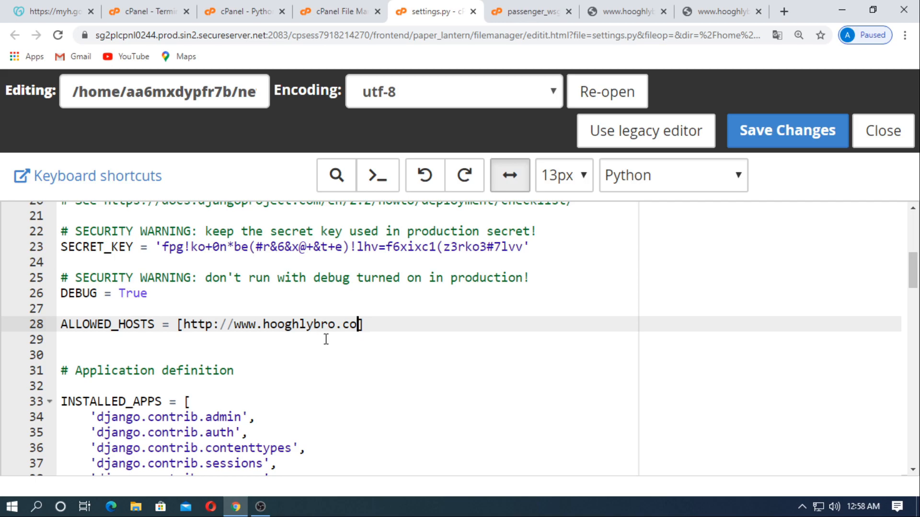
Step: Paste the address in quotes into ALLOWED_HOSTS and trim it to 'hooghlybro.co' without protocol, www or trailing slash
{"action": "type", "text": "'"}
{"action": "key", "text": "ctrl+v"}
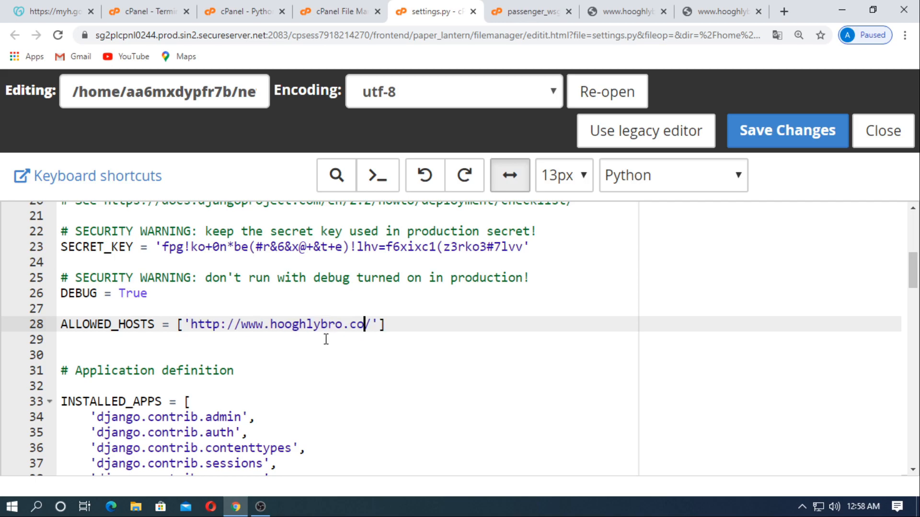
{"action": "key", "text": "BackSpace"}
{"action": "key", "text": "BackSpace"}
{"action": "key", "text": "BackSpace"}
{"action": "key", "text": "BackSpace"}
{"action": "key", "text": "BackSpace"}
{"action": "key", "text": "BackSpace"}
{"action": "key", "text": "BackSpace"}
{"action": "key", "text": "BackSpace"}
{"action": "key", "text": "BackSpace"}
{"action": "key", "text": "BackSpace"}
{"action": "key", "text": "BackSpace"}
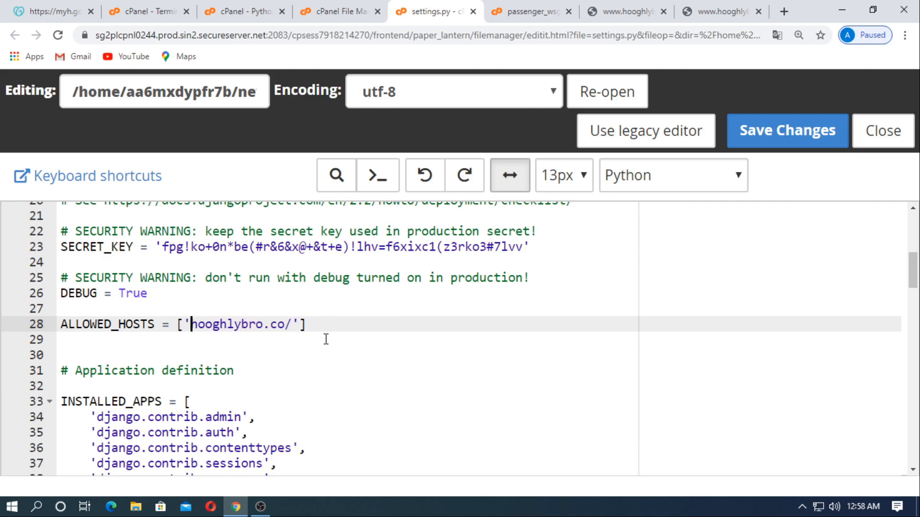
{"action": "key", "text": "BackSpace"}
{"action": "type", "text": ",'"}
{"action": "type", "text": "http://www.hooghlybro.co/"}
{"action": "left_click_drag", "start_coordinate": [351, 330], "coordinate": [307, 325]}
{"action": "key", "text": "BackSpace"}
{"action": "key", "text": "Delete"}
{"action": "left_click", "coordinate": [457, 324]}
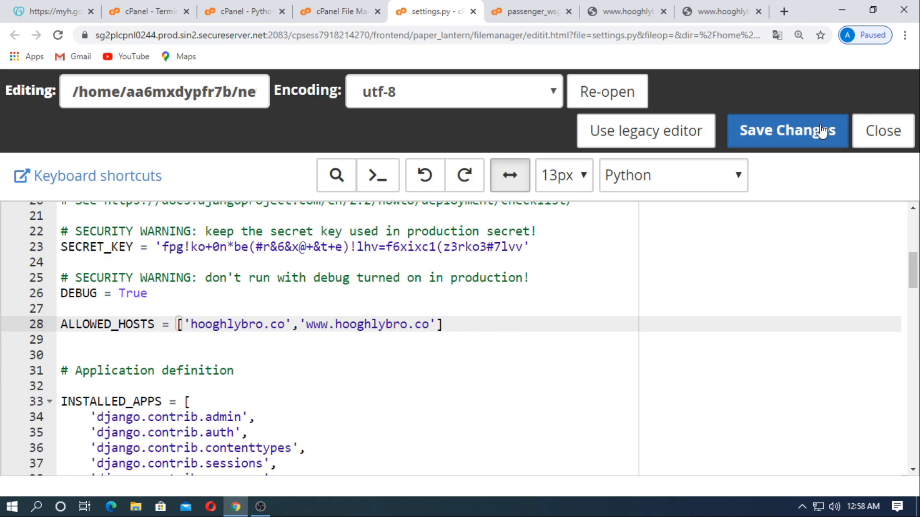
{"action": "scroll", "coordinate": [508, 267], "scroll_direction": "down", "scroll_amount": 12}
{"action": "scroll", "coordinate": [593, 240], "scroll_direction": "up", "scroll_amount": 6}
{"action": "left_click", "coordinate": [805, 145]}
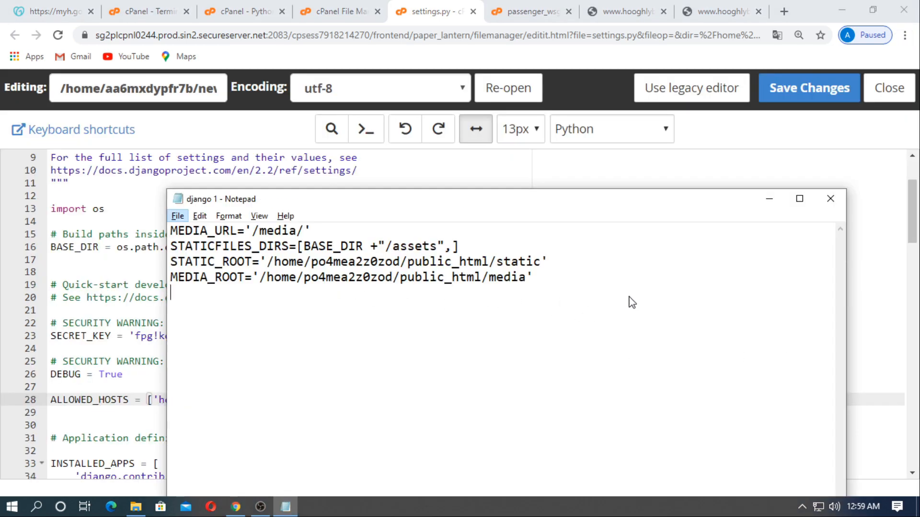
Step: Review and copy the MEDIA_URL, STATICFILES_DIRS, STATIC_ROOT and MEDIA_ROOT lines from the "django 1" Notepad file, then minimize Notepad
{"action": "left_click_drag", "start_coordinate": [535, 282], "coordinate": [184, 254]}
{"action": "left_click", "coordinate": [398, 296]}
{"action": "left_click_drag", "start_coordinate": [172, 231], "coordinate": [245, 231]}
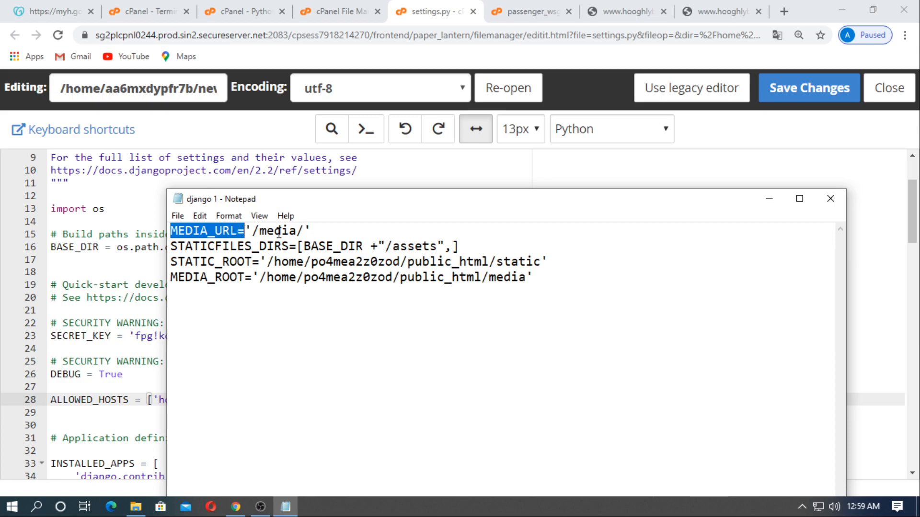
{"action": "left_click", "coordinate": [334, 246]}
{"action": "left_click_drag", "start_coordinate": [175, 245], "coordinate": [277, 247]}
{"action": "left_click_drag", "start_coordinate": [177, 262], "coordinate": [488, 262]}
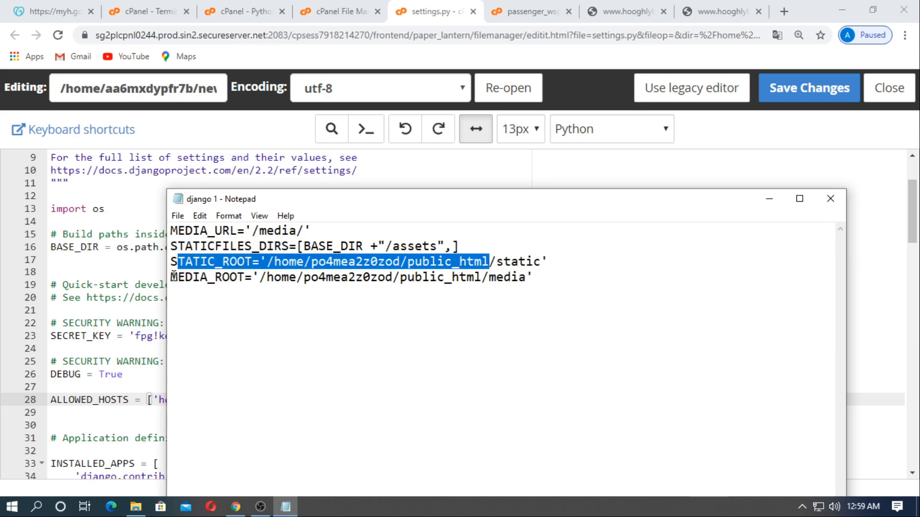
{"action": "left_click_drag", "start_coordinate": [174, 277], "coordinate": [452, 262]}
{"action": "left_click_drag", "start_coordinate": [539, 286], "coordinate": [134, 225]}
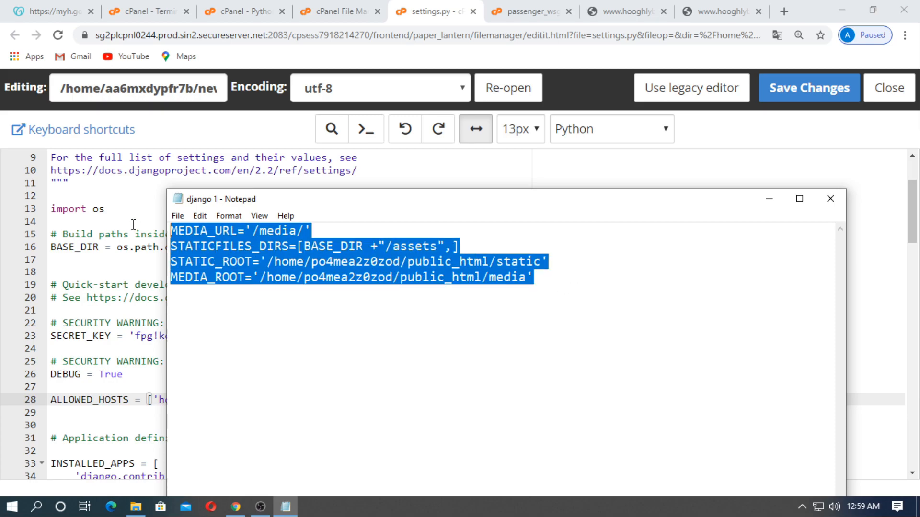
{"action": "right_click", "coordinate": [269, 244]}
{"action": "left_click", "coordinate": [330, 293]}
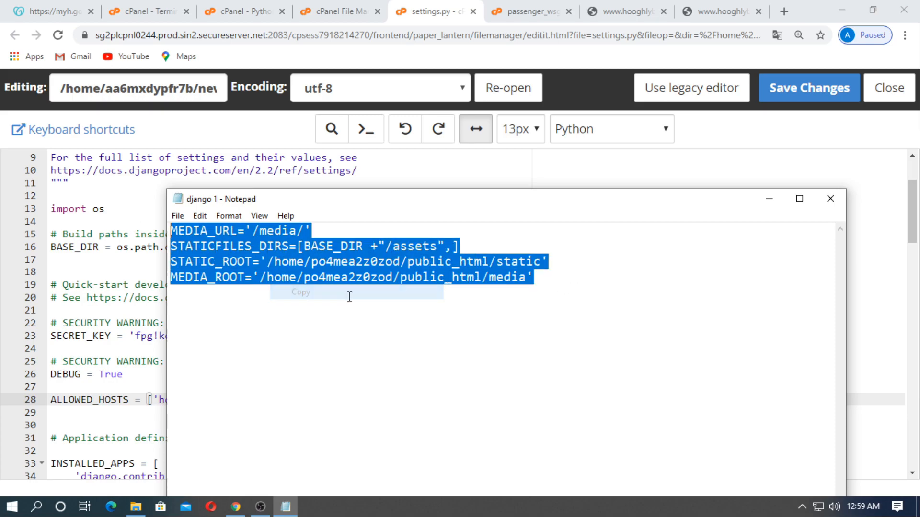
{"action": "left_click", "coordinate": [769, 198]}
Step: Paste the copied media and static settings on a new line below STATIC_URL at the end of settings.py
{"action": "scroll", "coordinate": [402, 273], "scroll_direction": "down", "scroll_amount": 17}
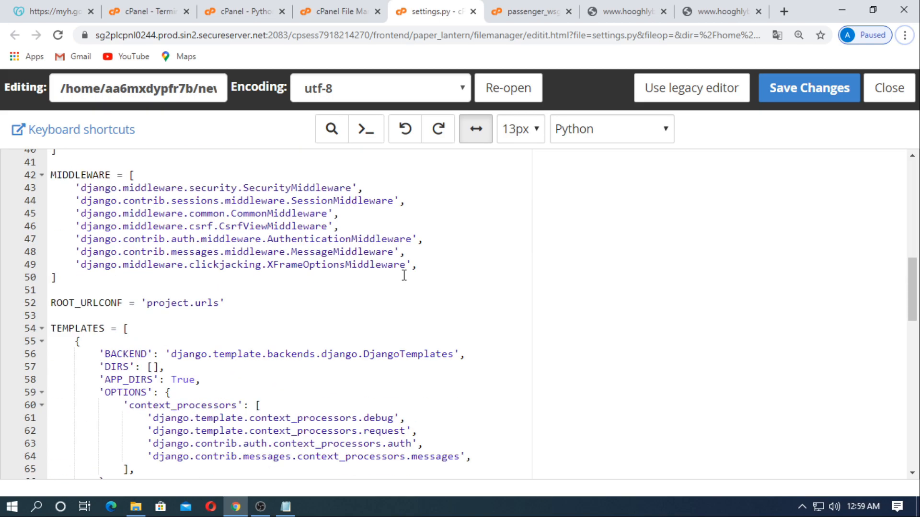
{"action": "scroll", "coordinate": [407, 277], "scroll_direction": "down", "scroll_amount": 6}
{"action": "left_click", "coordinate": [215, 461]}
{"action": "key", "text": "ctrl+plus"}
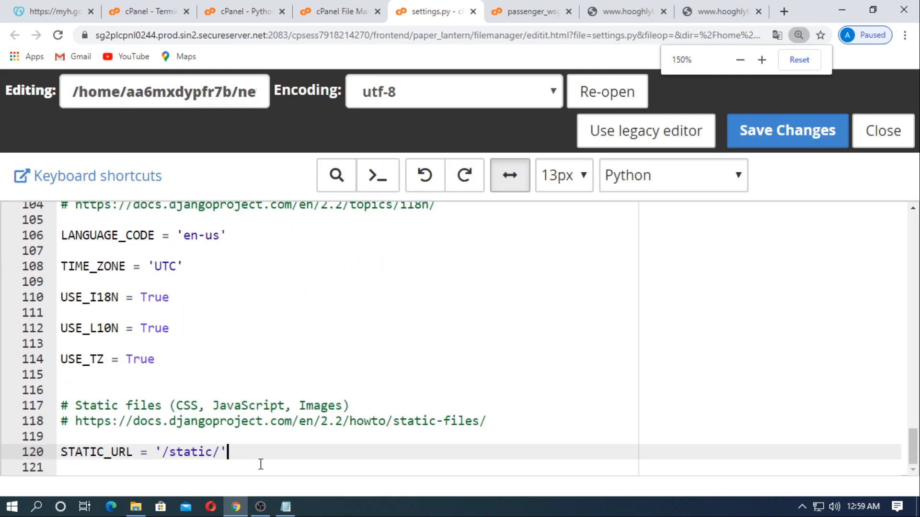
{"action": "key", "text": "Return"}
{"action": "key", "text": "ctrl+v"}
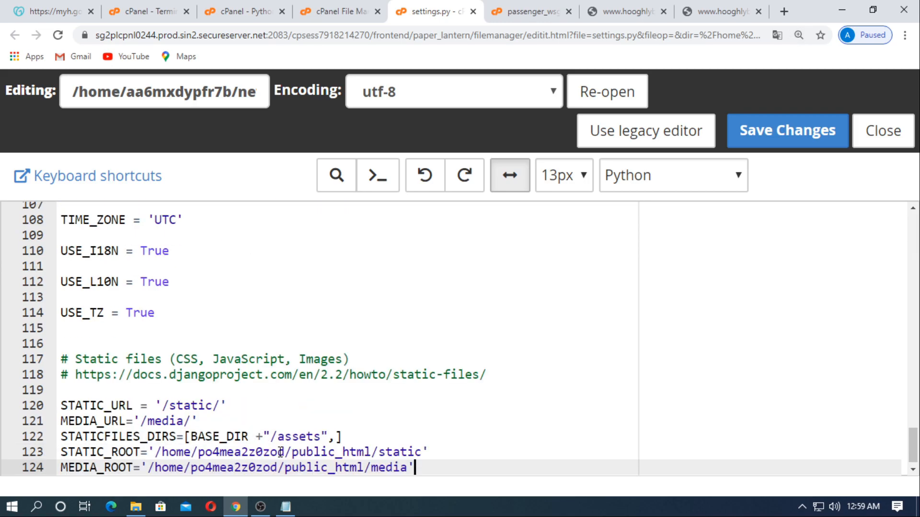
Step: Replace the account folder name in the STATIC_ROOT path with the hosting account name copied from the edited file's path
{"action": "scroll", "coordinate": [344, 438], "scroll_direction": "down", "scroll_amount": 1}
{"action": "left_click", "coordinate": [213, 438]}
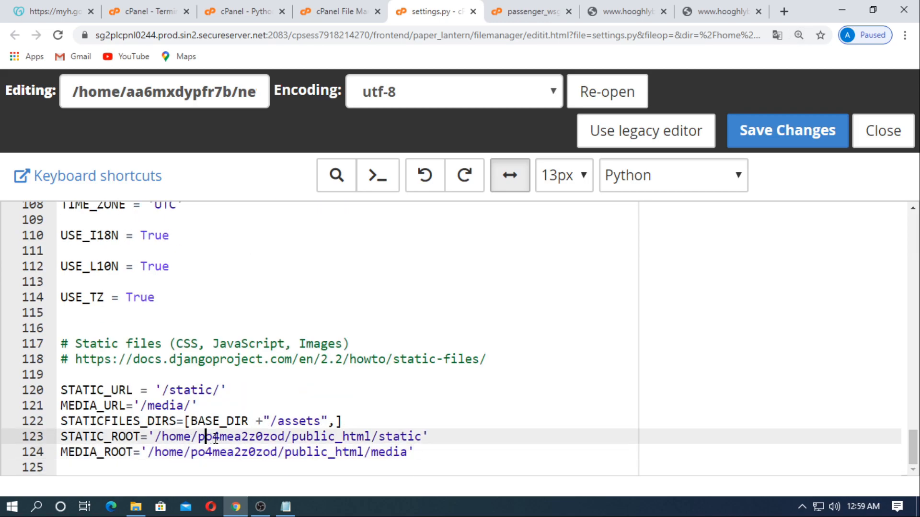
{"action": "left_click_drag", "start_coordinate": [198, 437], "coordinate": [286, 437]}
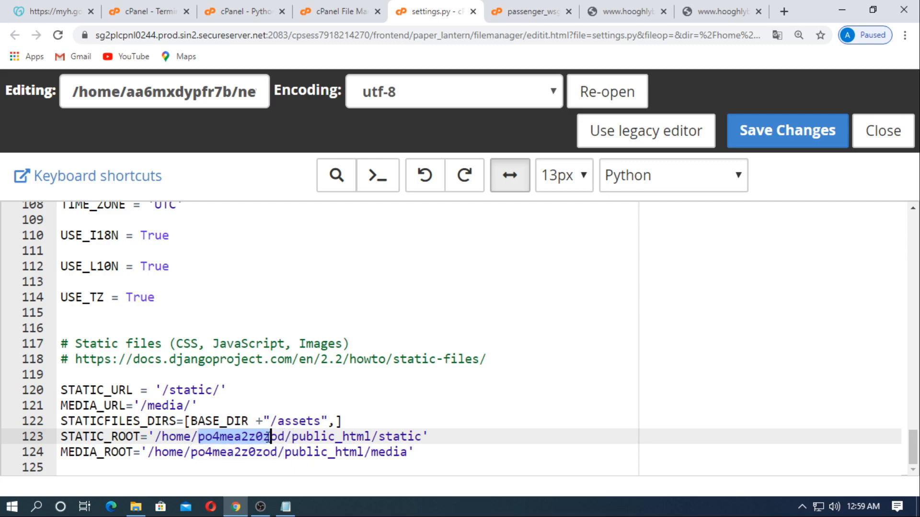
{"action": "key", "text": "BackSpace"}
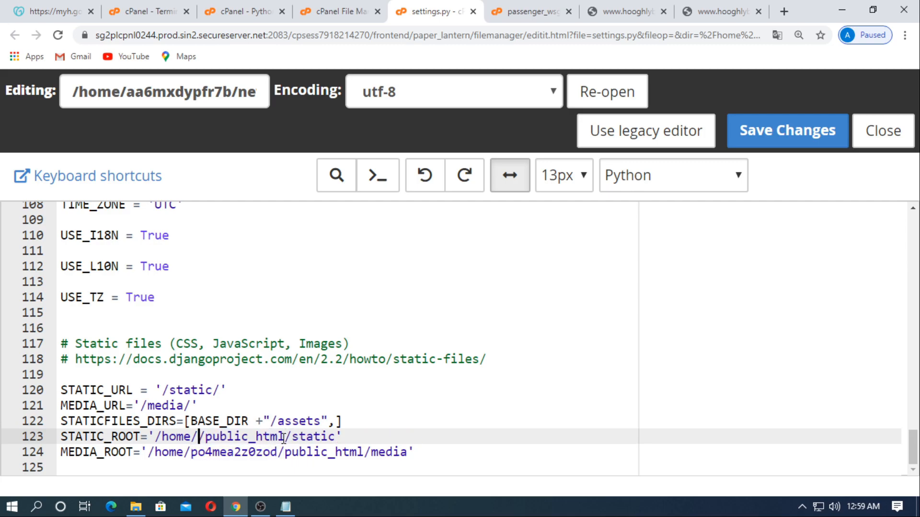
{"action": "left_click_drag", "start_coordinate": [231, 90], "coordinate": [125, 91]}
{"action": "right_click", "coordinate": [139, 92]}
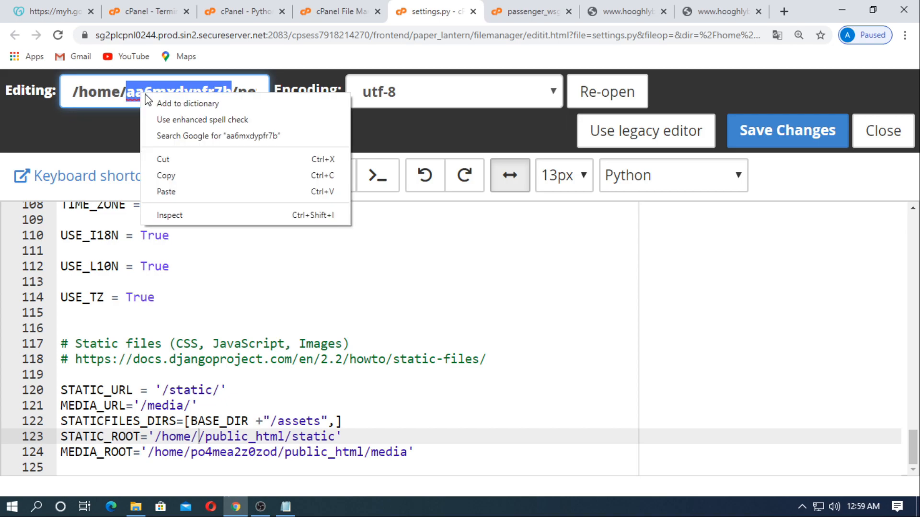
{"action": "left_click", "coordinate": [207, 176]}
{"action": "left_click", "coordinate": [198, 437]}
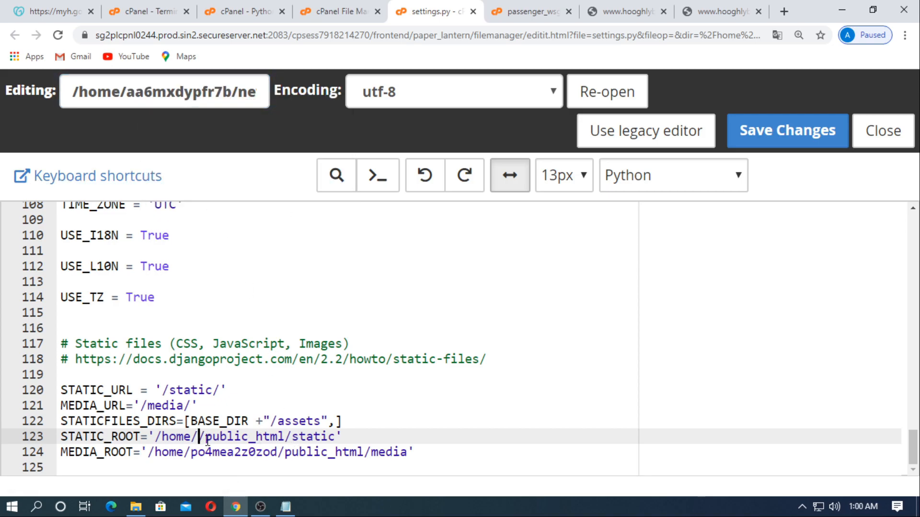
{"action": "right_click", "coordinate": [197, 436]}
{"action": "left_click", "coordinate": [246, 329]}
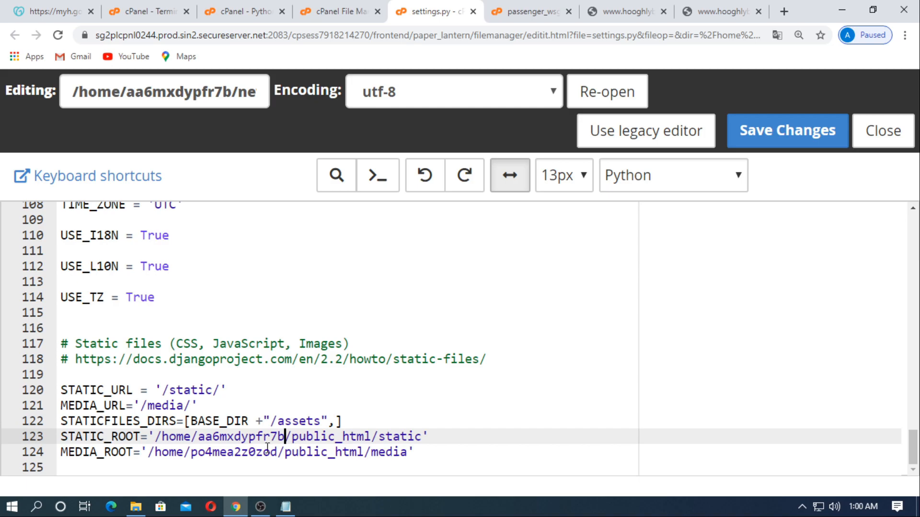
Step: Replace the account folder name in the MEDIA_ROOT path with the copied hosting account name and save settings.py
{"action": "left_click_drag", "start_coordinate": [280, 451], "coordinate": [191, 452]}
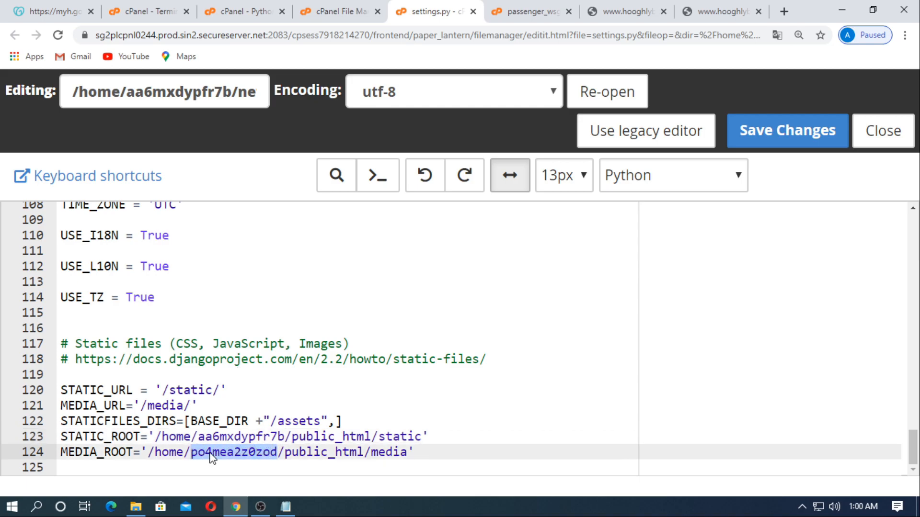
{"action": "key", "text": "BackSpace"}
{"action": "right_click", "coordinate": [191, 452]}
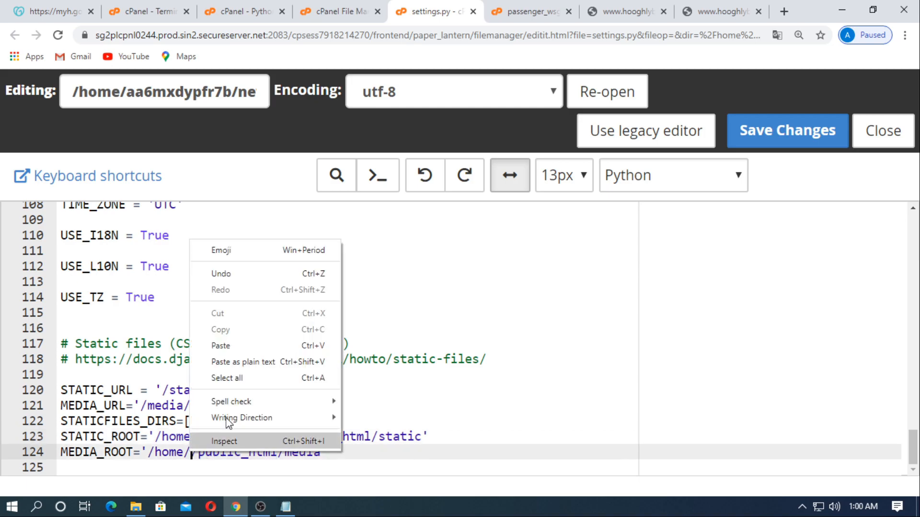
{"action": "left_click", "coordinate": [246, 345]}
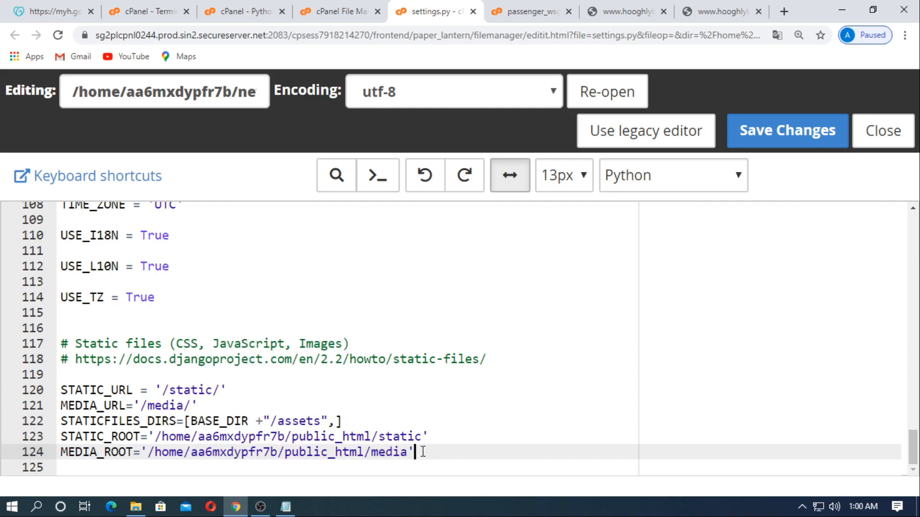
{"action": "left_click", "coordinate": [766, 134]}
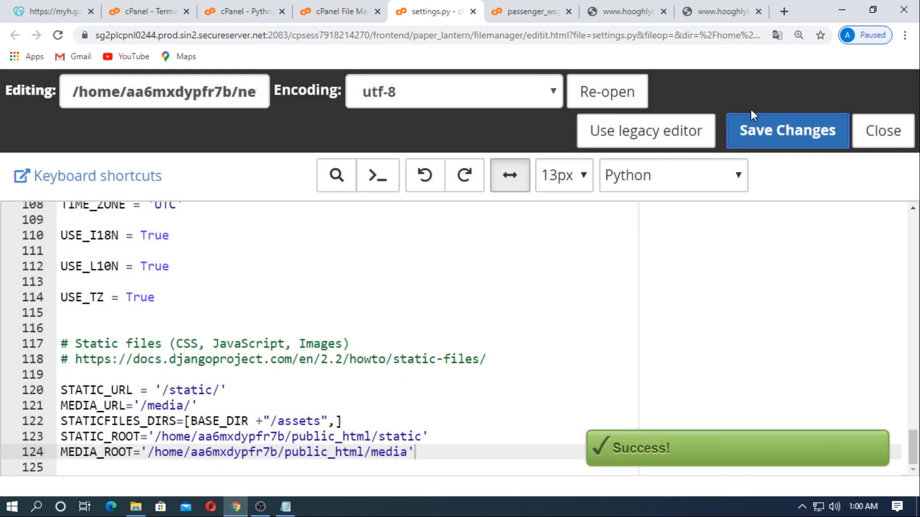
{"action": "key", "text": "ctrl+minus"}
{"action": "key", "text": "ctrl+minus"}
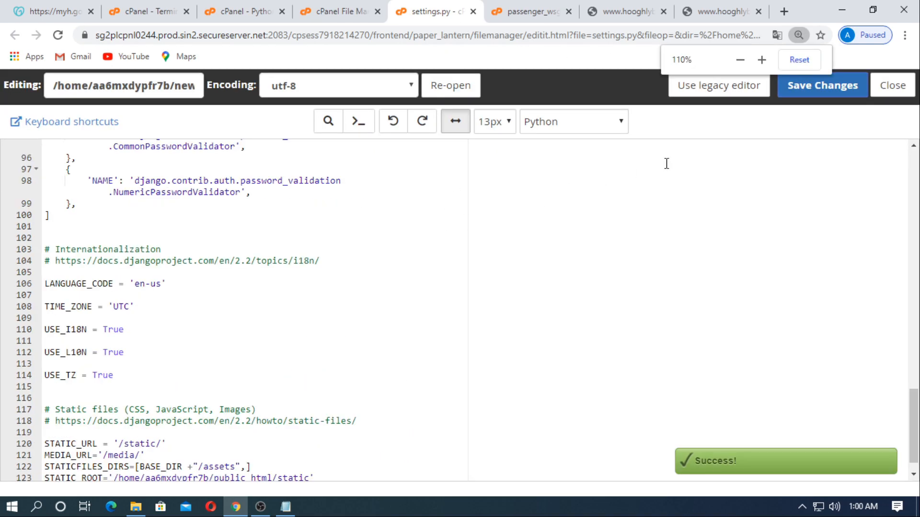
{"action": "left_click", "coordinate": [830, 96]}
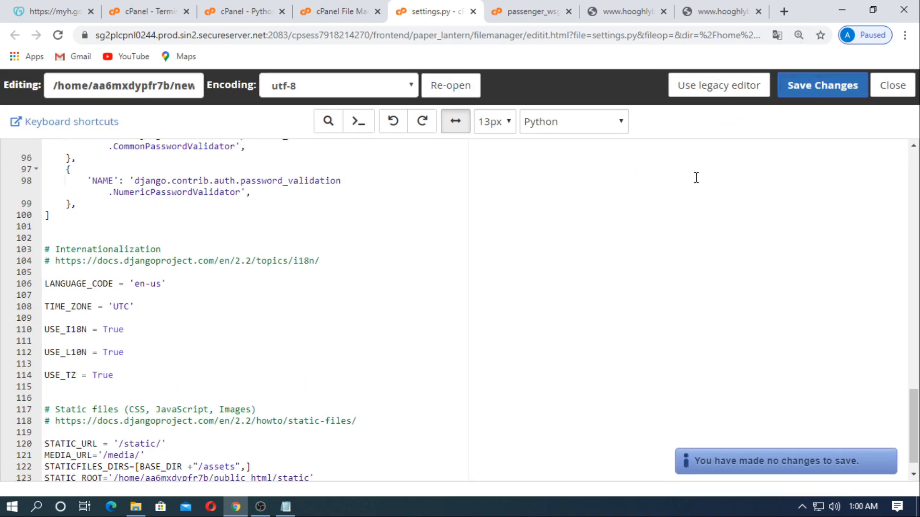
Step: Close the settings.py editor and create a folder named "assets" in newweb using File Manager
{"action": "left_click", "coordinate": [473, 12]}
{"action": "left_click", "coordinate": [341, 11]}
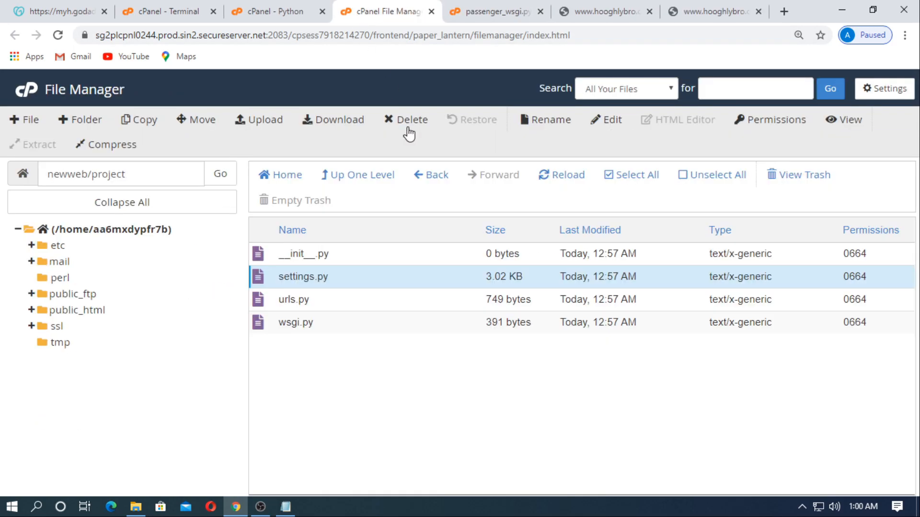
{"action": "left_click", "coordinate": [361, 176]}
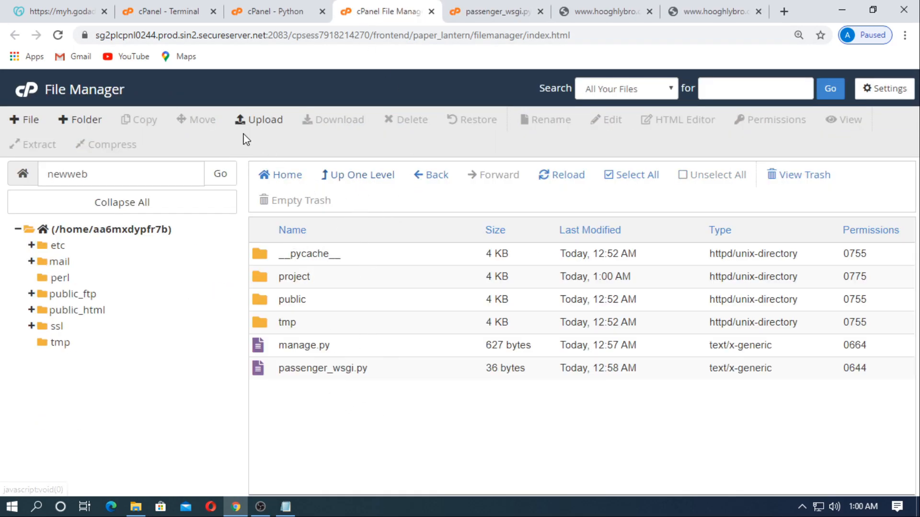
{"action": "left_click", "coordinate": [78, 120]}
{"action": "type", "text": "assets"}
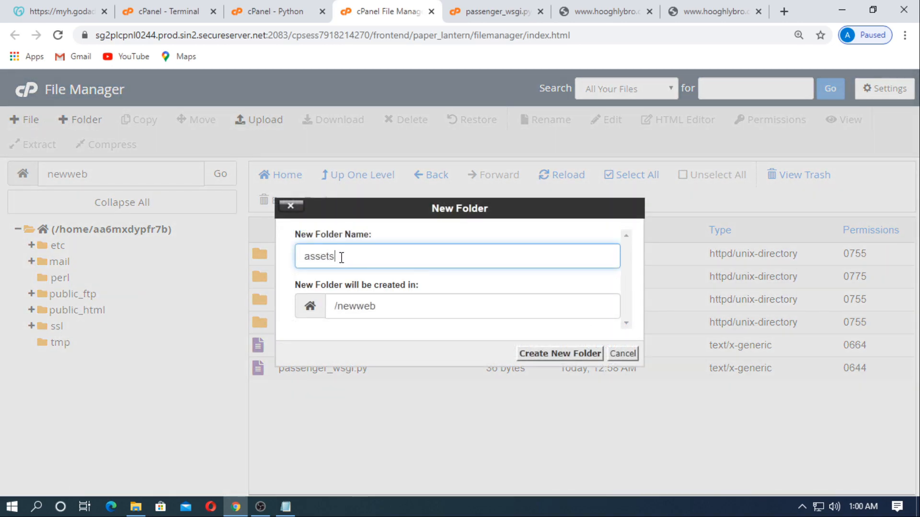
{"action": "left_click_drag", "start_coordinate": [339, 258], "coordinate": [283, 267]}
{"action": "key", "text": "ctrl+plus"}
{"action": "left_click_drag", "start_coordinate": [335, 252], "coordinate": [278, 251]}
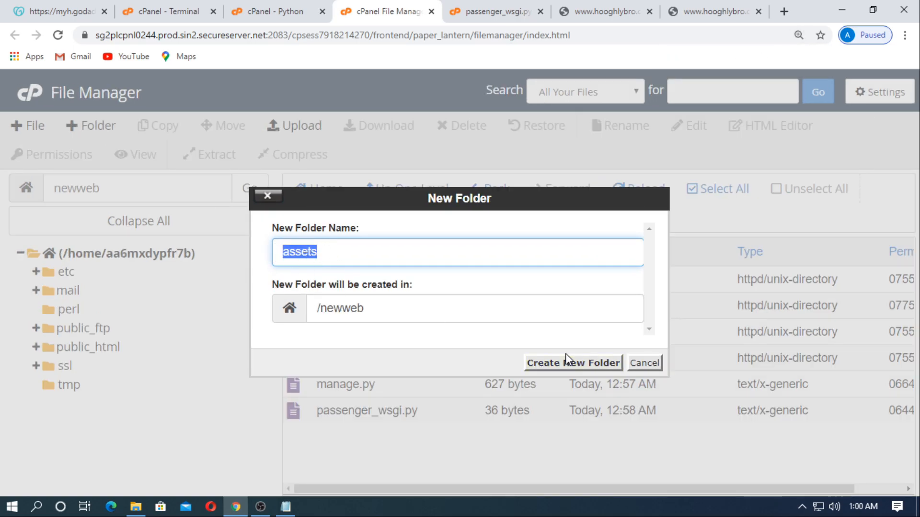
{"action": "left_click", "coordinate": [573, 363]}
{"action": "key", "text": "ctrl+minus"}
{"action": "key", "text": "ctrl+minus"}
{"action": "key", "text": "ctrl+minus"}
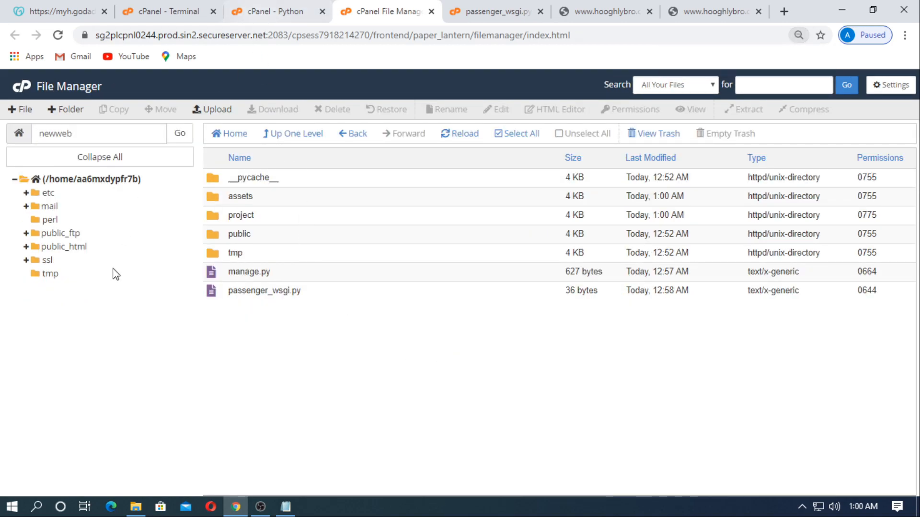
Step: Create a folder named "media" in public_html, checking the name against MEDIA_URL in the "django 1" Notepad file
{"action": "key", "text": "ctrl+plus"}
{"action": "key", "text": "ctrl+plus"}
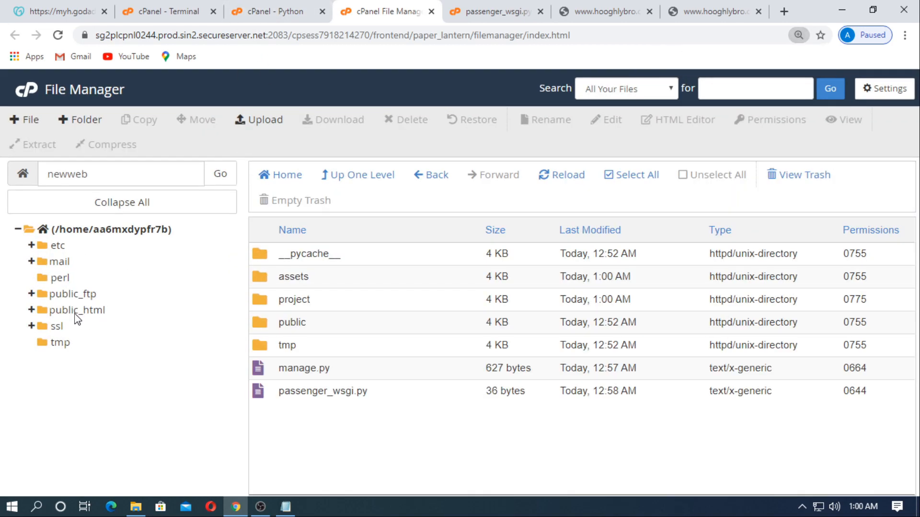
{"action": "left_click", "coordinate": [62, 312]}
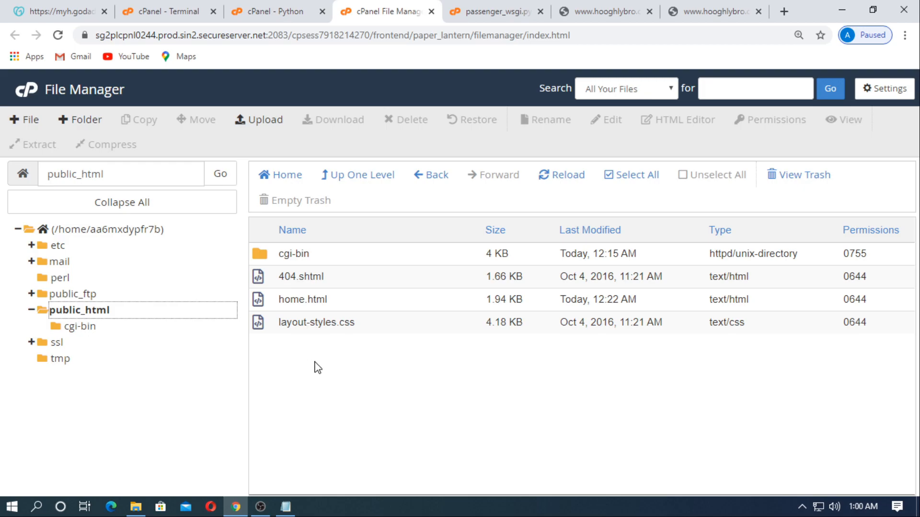
{"action": "left_click", "coordinate": [82, 121]}
{"action": "type", "text": "media"}
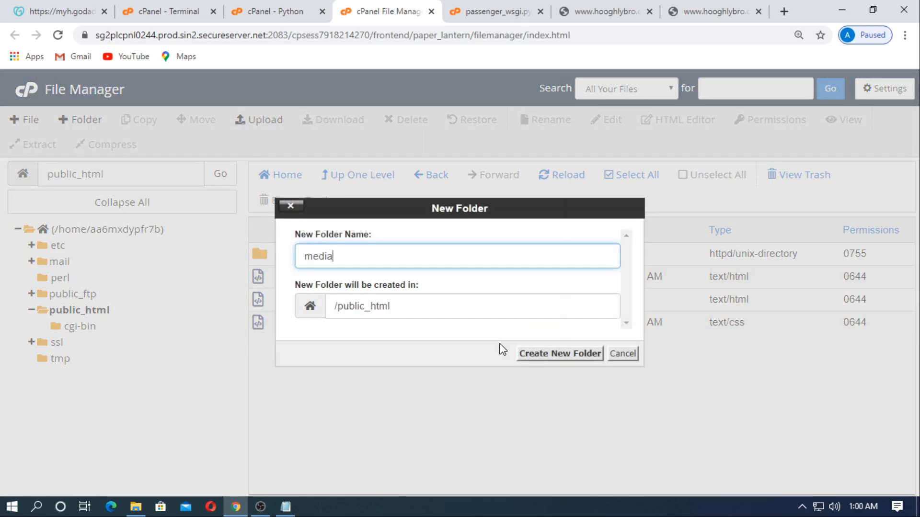
{"action": "key", "text": "ctrl+plus"}
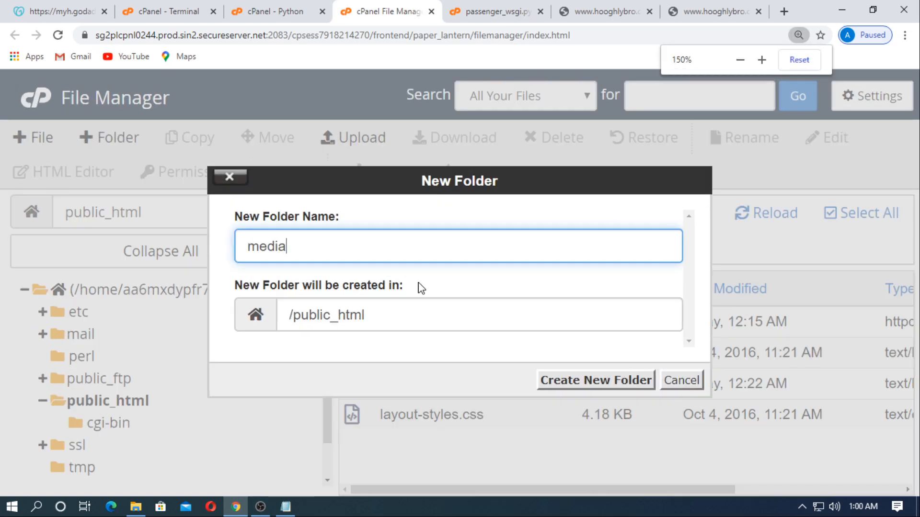
{"action": "left_click_drag", "start_coordinate": [309, 253], "coordinate": [232, 253]}
{"action": "left_click", "coordinate": [286, 509]}
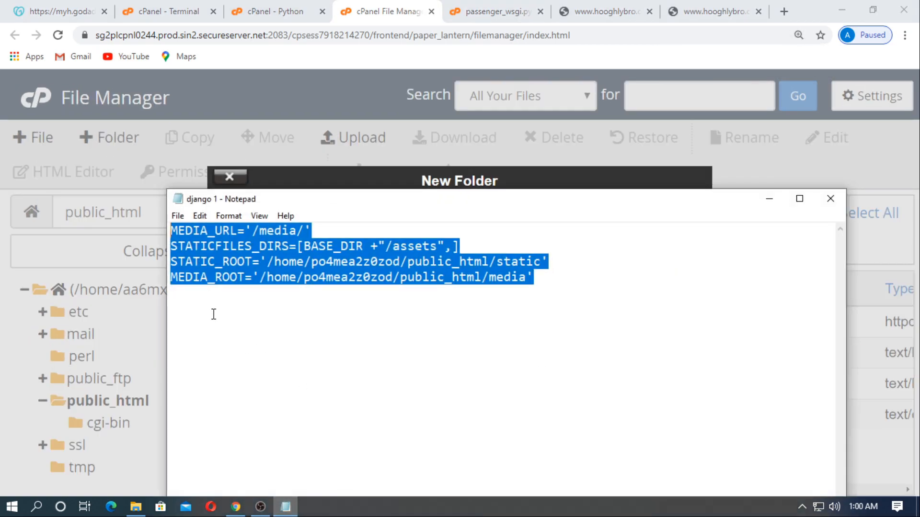
{"action": "left_click", "coordinate": [215, 314]}
{"action": "left_click_drag", "start_coordinate": [260, 232], "coordinate": [305, 231]}
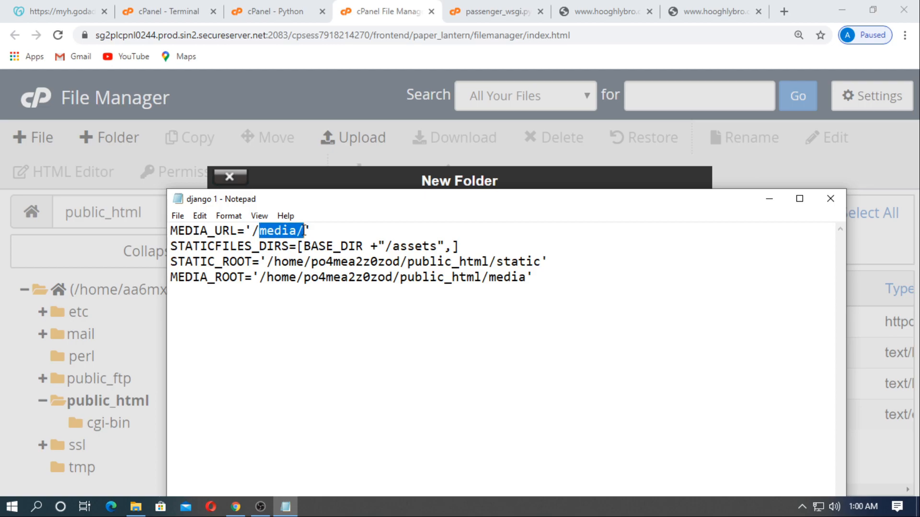
{"action": "left_click", "coordinate": [770, 199]}
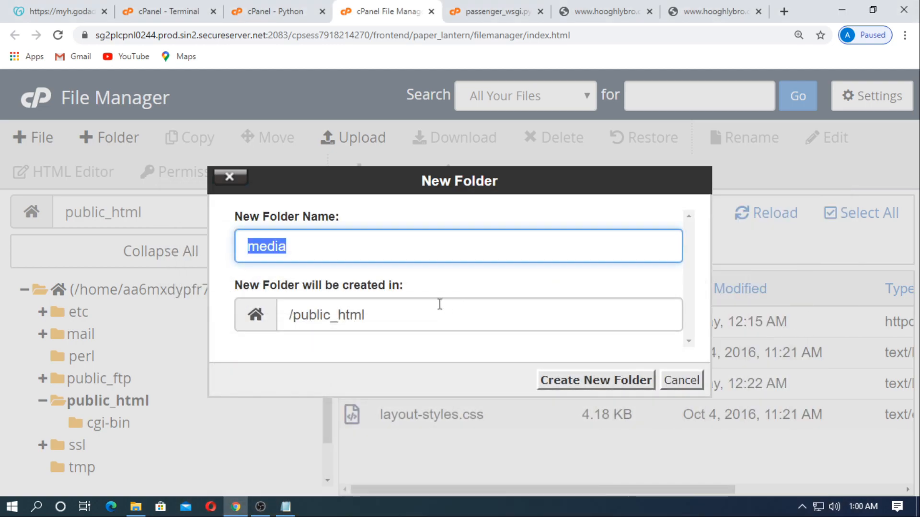
{"action": "left_click", "coordinate": [338, 248]}
{"action": "left_click", "coordinate": [620, 375]}
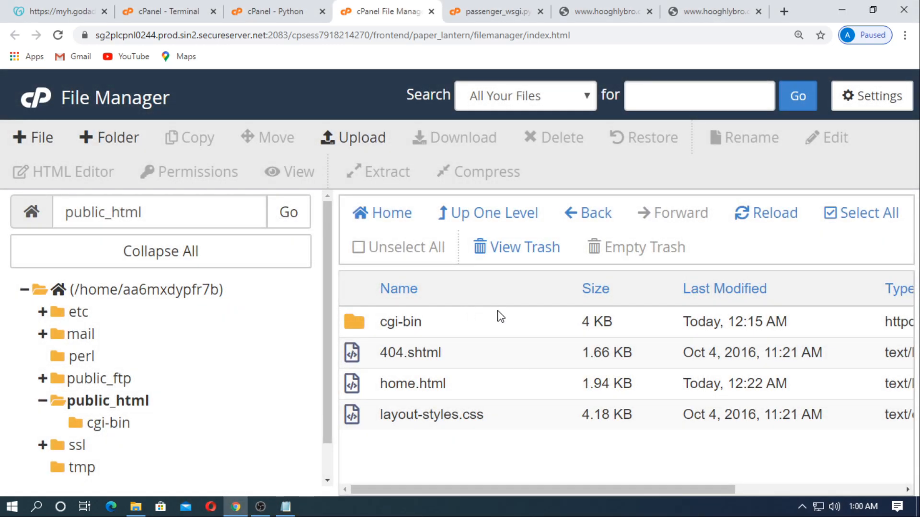
{"action": "key", "text": "ctrl+minus"}
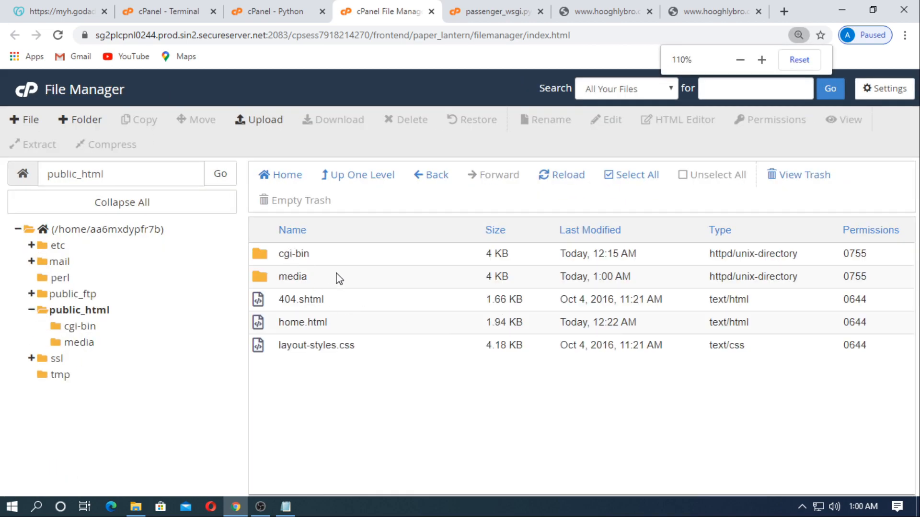
Step: Run "python manage.py collectstatic" in the cPanel Terminal and check the command's output
{"action": "left_click", "coordinate": [291, 10]}
{"action": "left_click", "coordinate": [134, 6]}
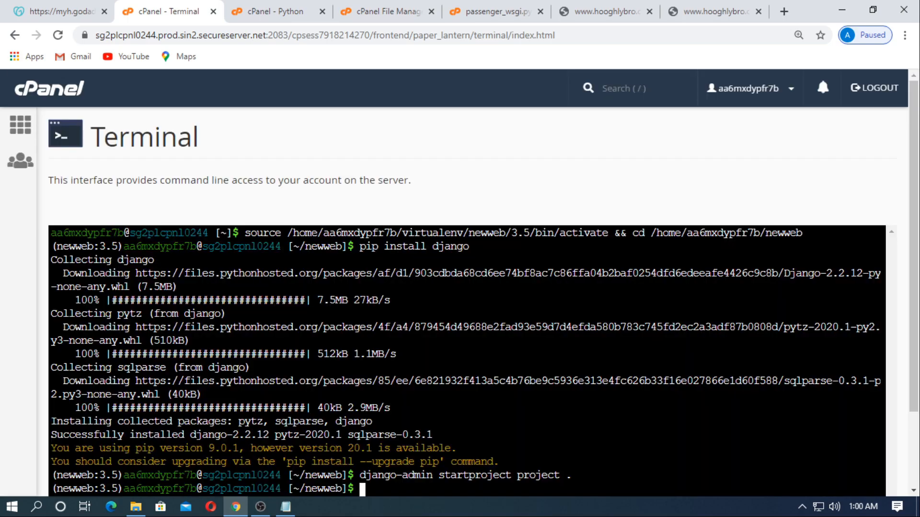
{"action": "type", "text": "pythpn"}
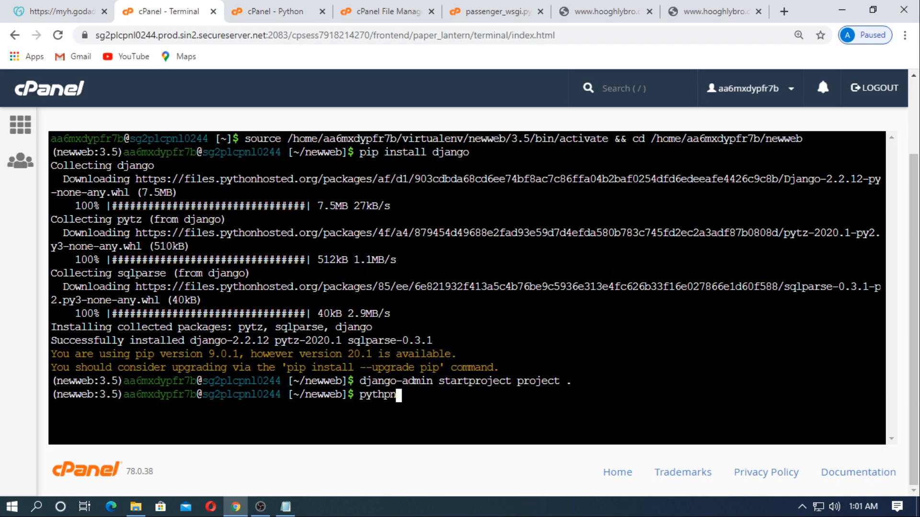
{"action": "key", "text": "BackSpace"}
{"action": "key", "text": "BackSpace"}
{"action": "type", "text": "on manage.py"}
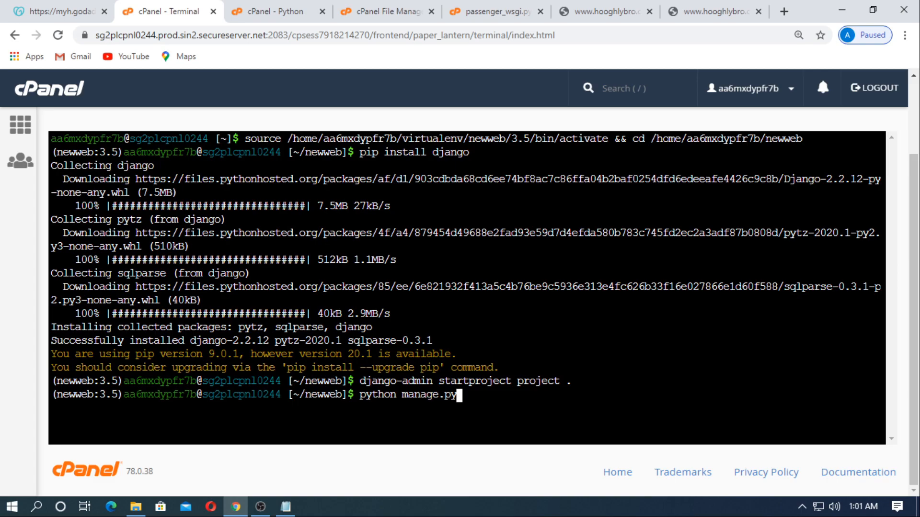
{"action": "type", "text": " collectstatic"}
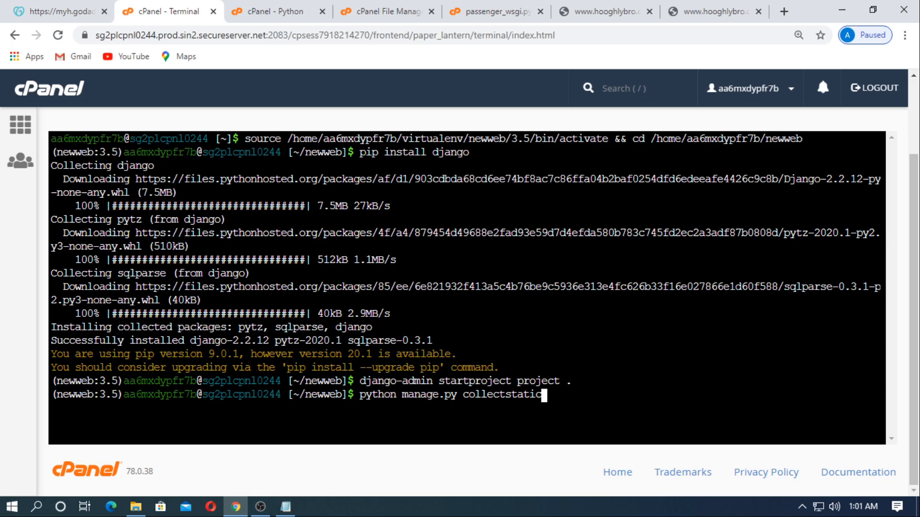
{"action": "left_click_drag", "start_coordinate": [571, 394], "coordinate": [367, 396]}
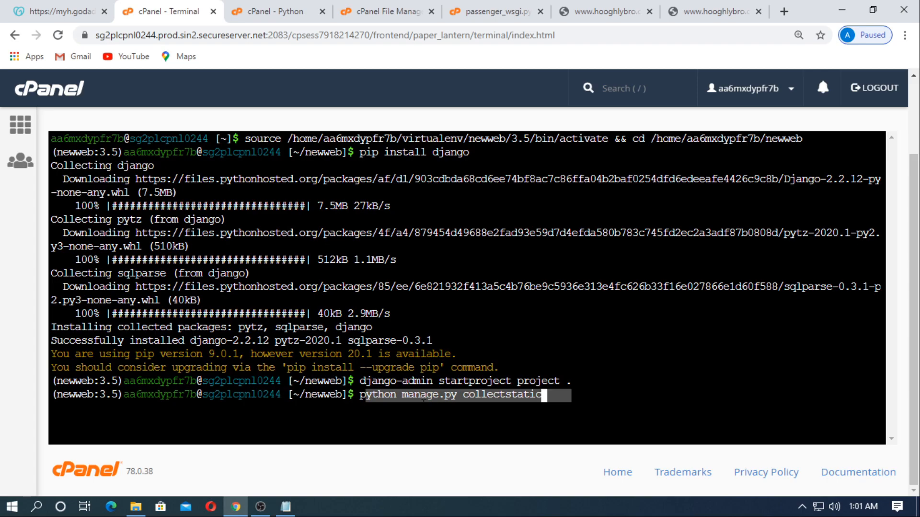
{"action": "left_click", "coordinate": [367, 396]}
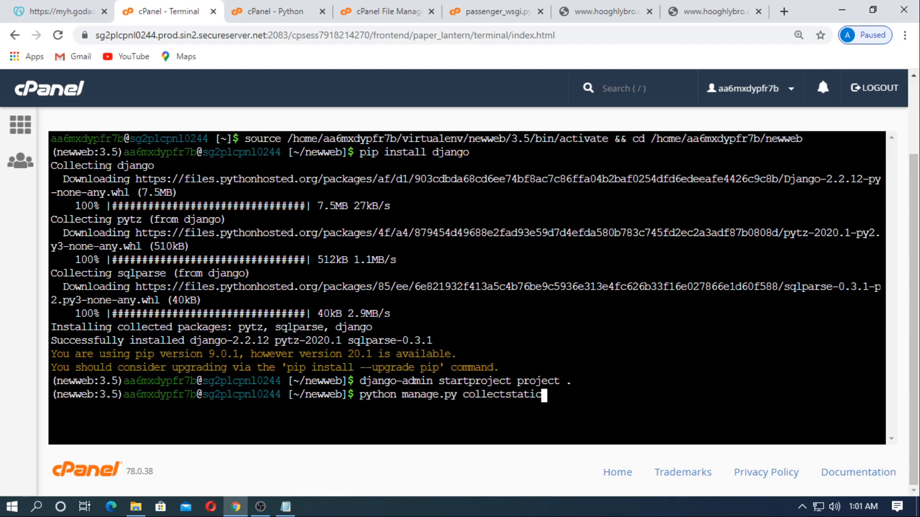
{"action": "key", "text": "Return"}
{"action": "key", "text": "F9"}
{"action": "key", "text": "F9"}
{"action": "left_click_drag", "start_coordinate": [473, 423], "coordinate": [51, 422]}
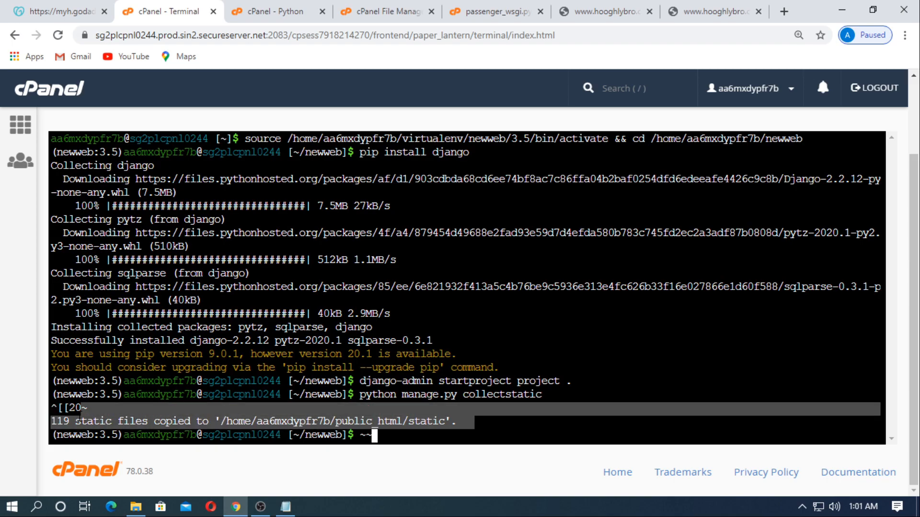
Step: Restart the hooghlybro.co Python application and switch to the already open website page
{"action": "left_click", "coordinate": [274, 11]}
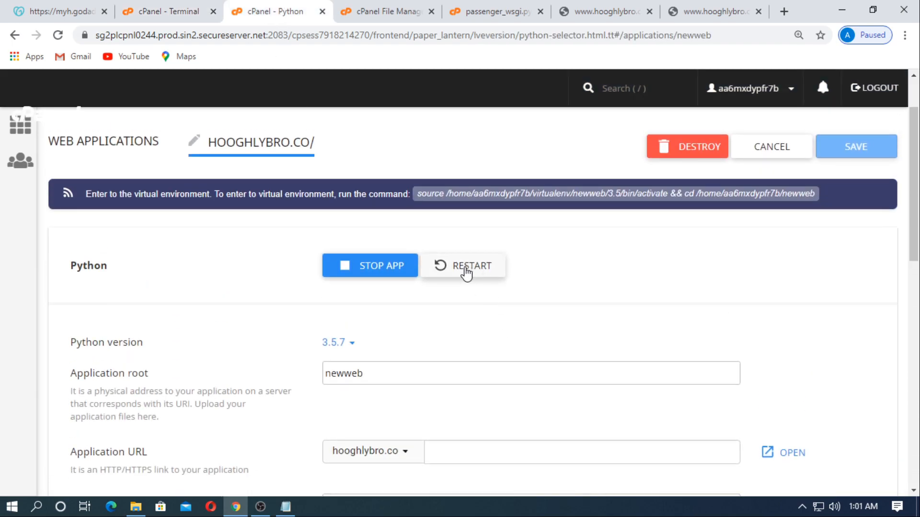
{"action": "left_click", "coordinate": [467, 274]}
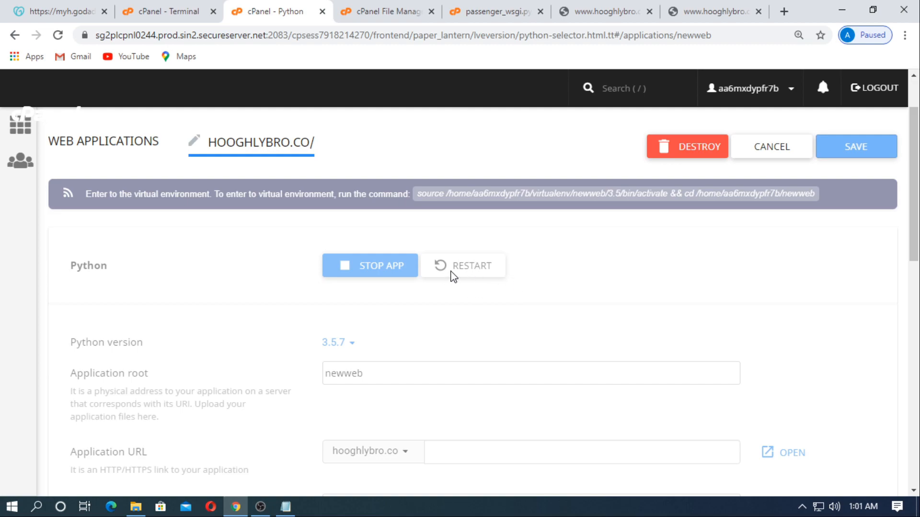
{"action": "left_click", "coordinate": [606, 11]}
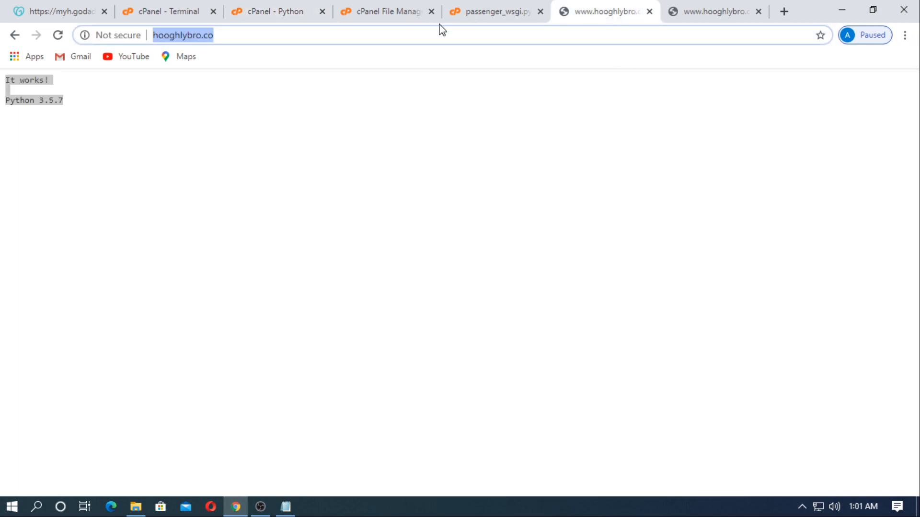